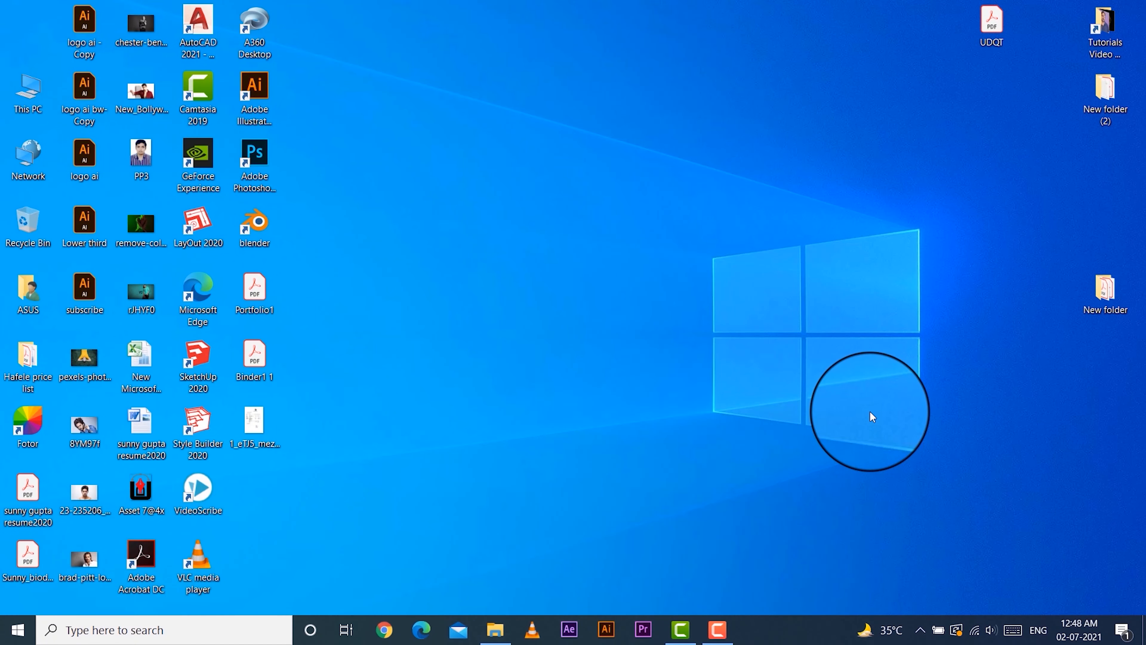
Open the Information Intensive Catalogdd PDF from the desktop's New folder in Adobe Acrobat Pro DC.
click(1113, 293)
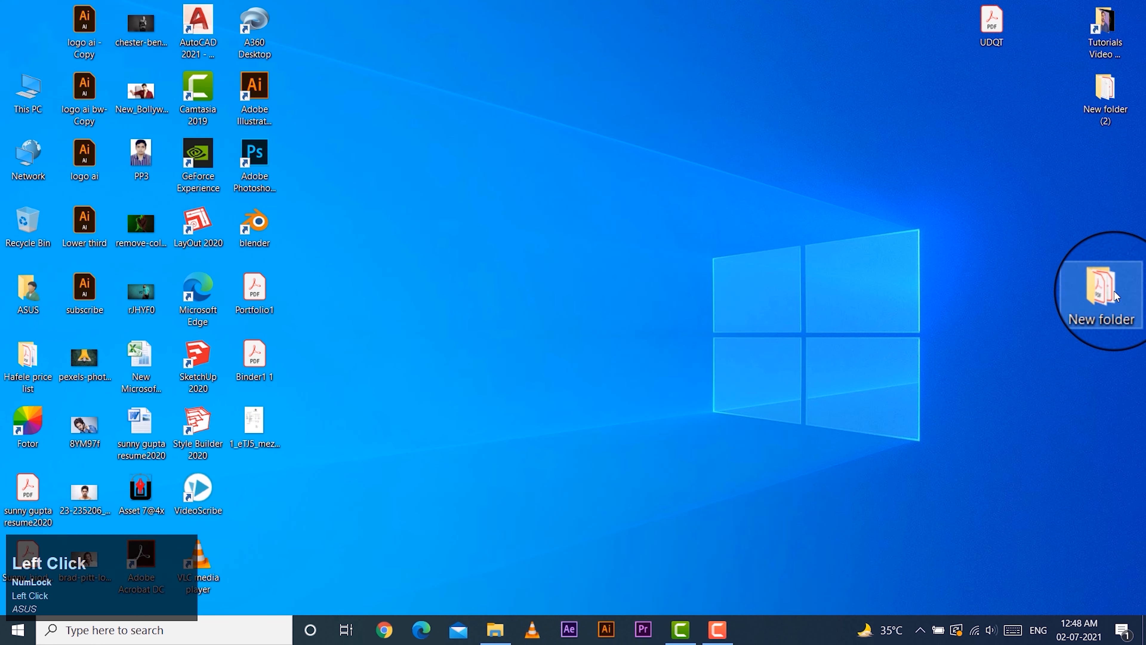
double_click(1114, 301)
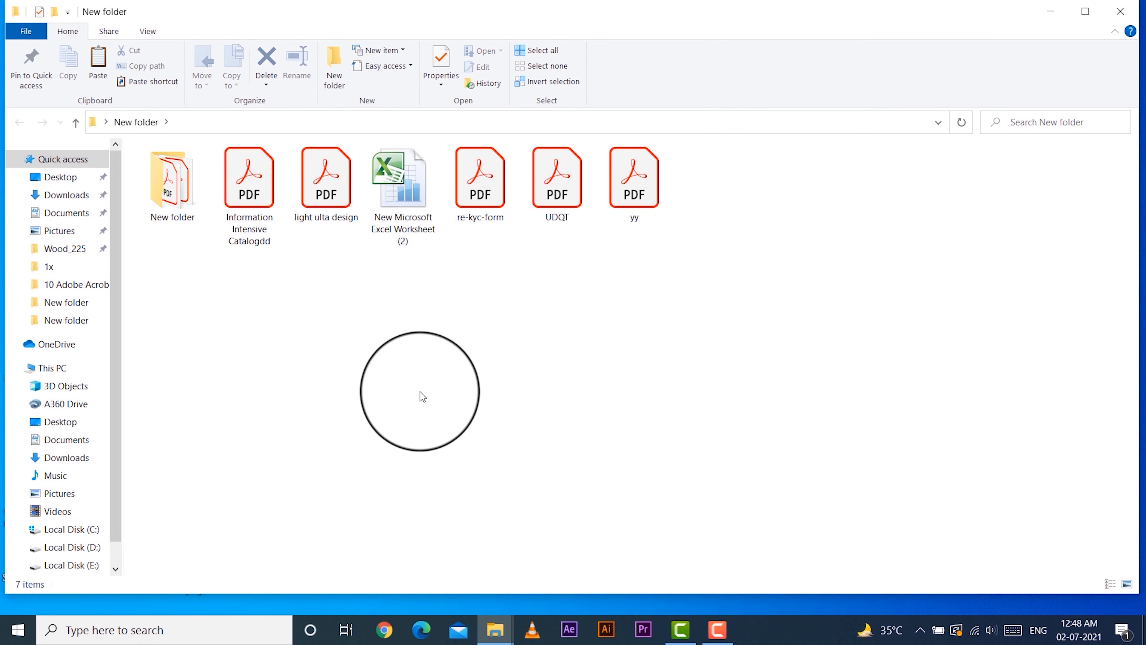
click(249, 183)
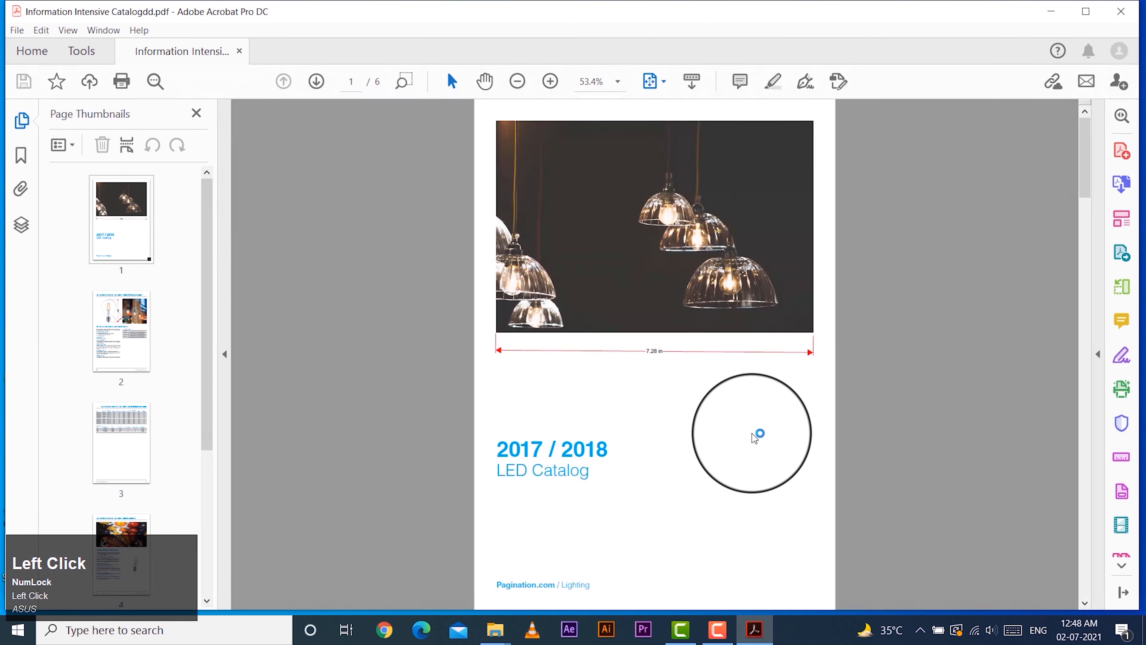
Hide and restore the navigation pane, and display the catalog's page thumbnails.
click(224, 353)
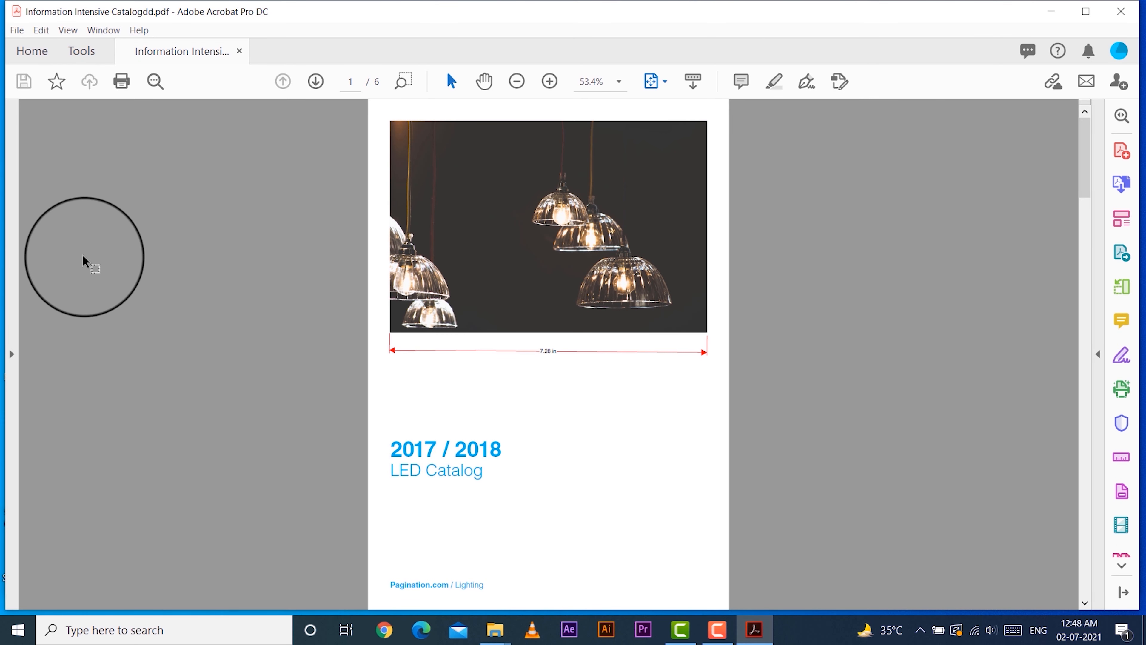
click(13, 357)
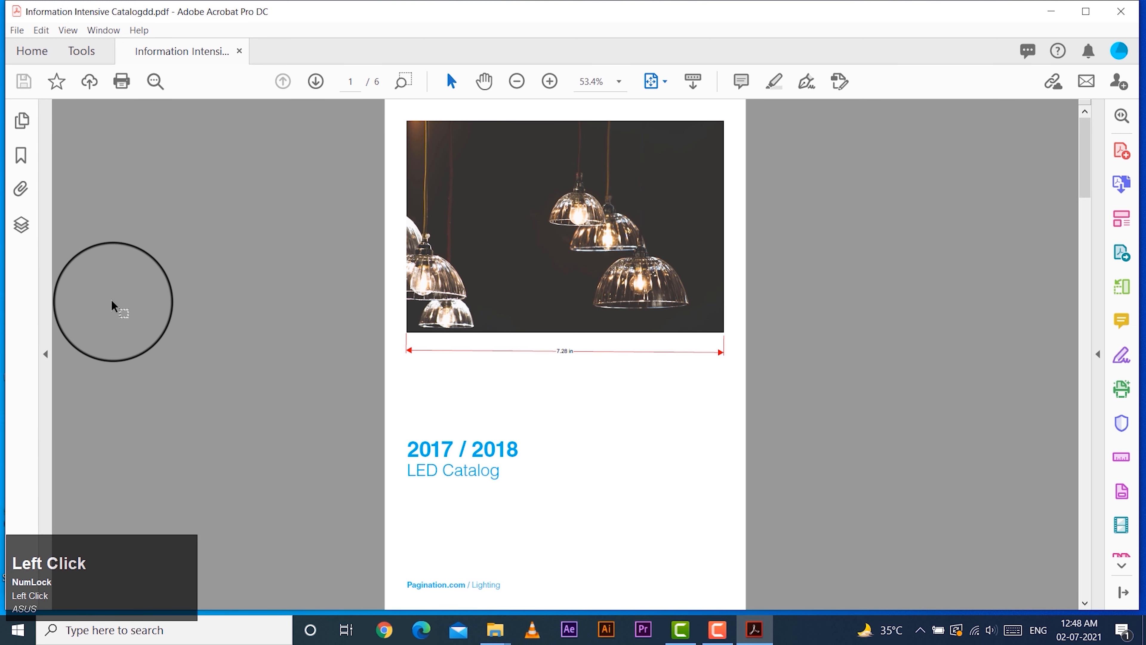
click(20, 123)
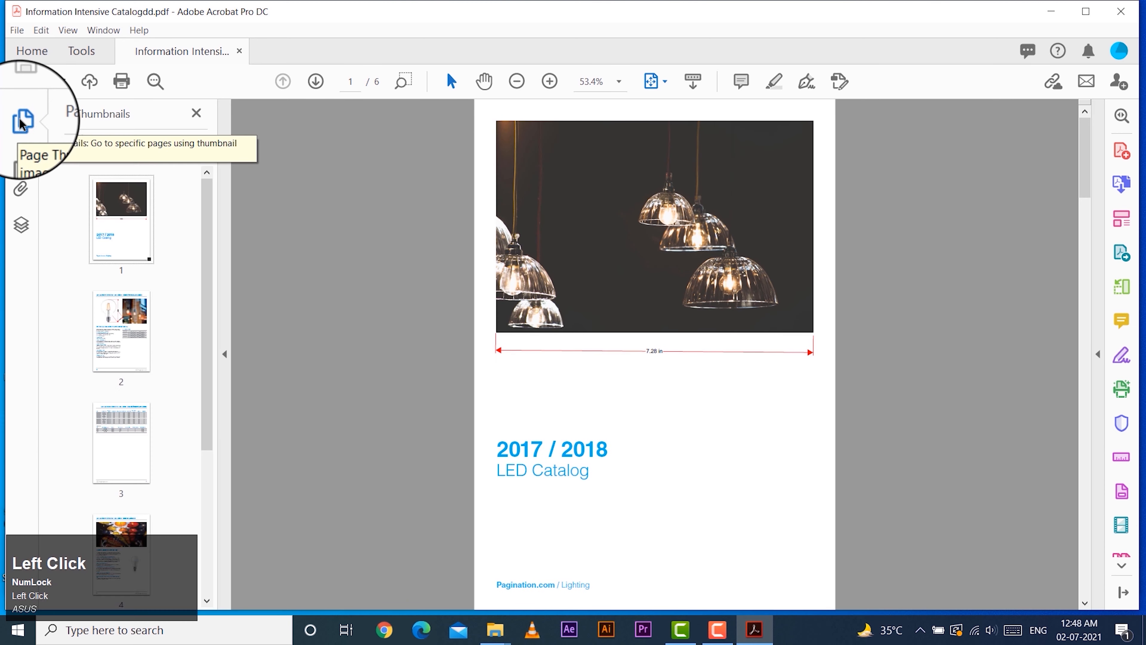
Browse the page thumbnails and go to page 4 of the catalog.
scroll(146, 453, down, 3)
scroll(148, 458, up, 3)
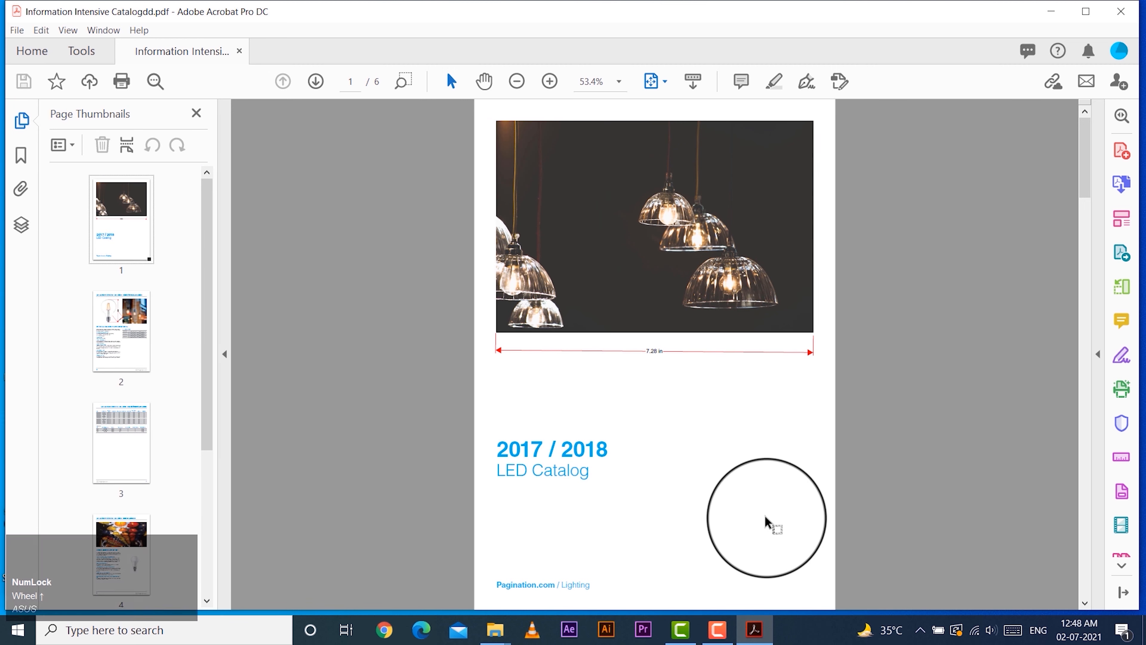
scroll(146, 542, down, 4)
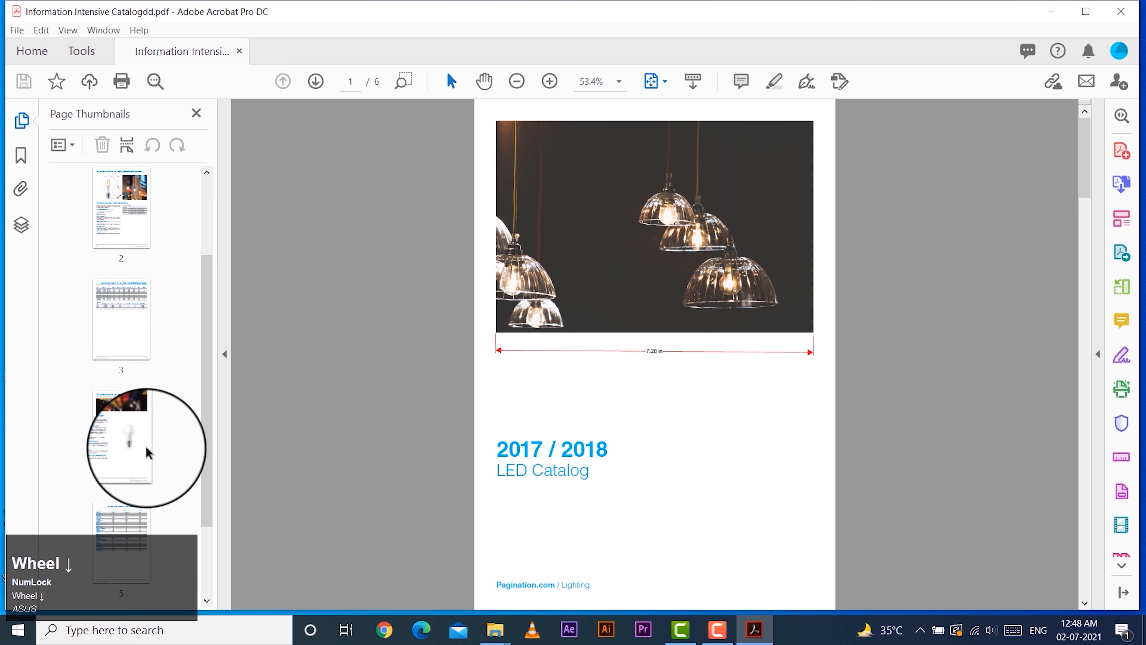
scroll(146, 432, up, 4)
scroll(133, 406, down, 3)
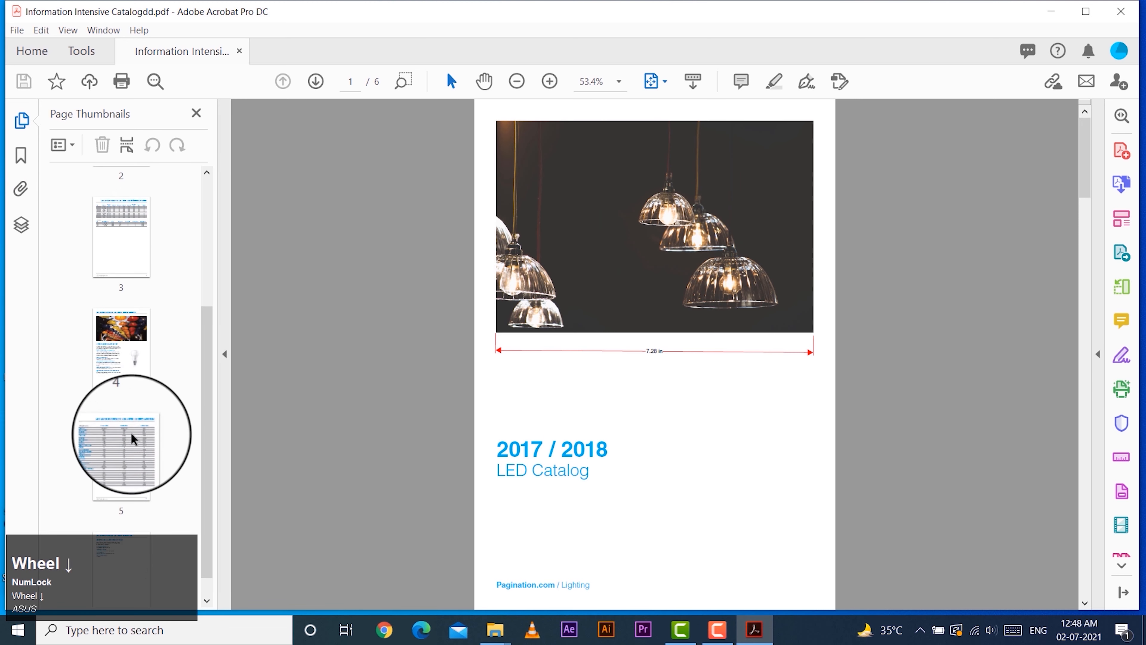
click(135, 374)
scroll(146, 320, up, 3)
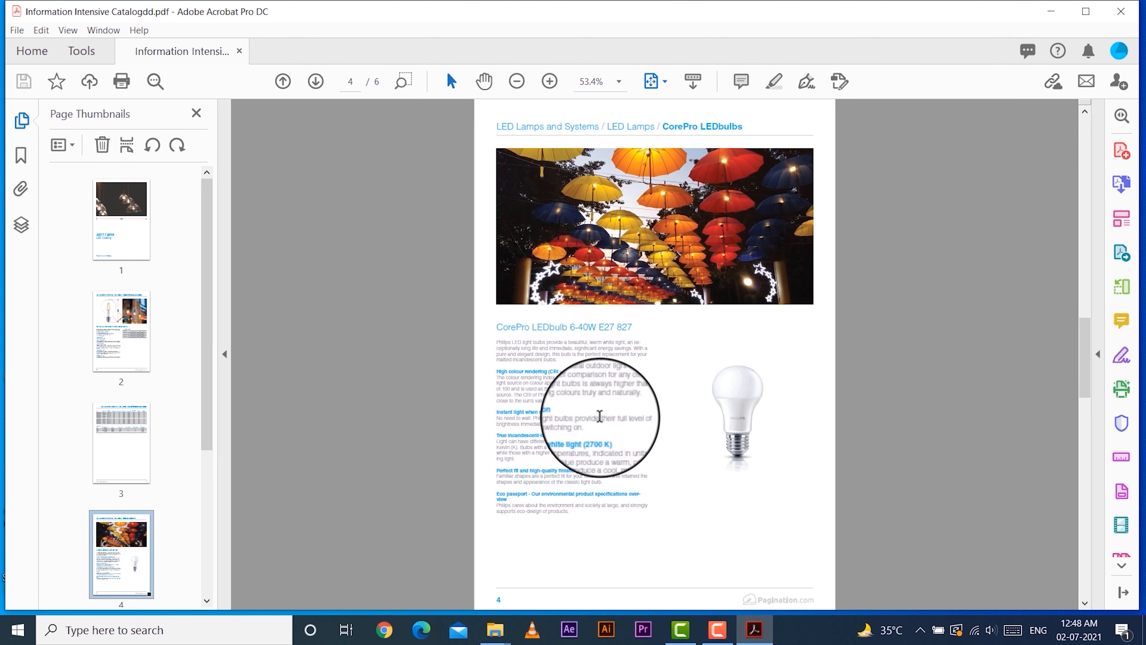
View the document's bookmarks, attachments and layers one after another.
click(21, 155)
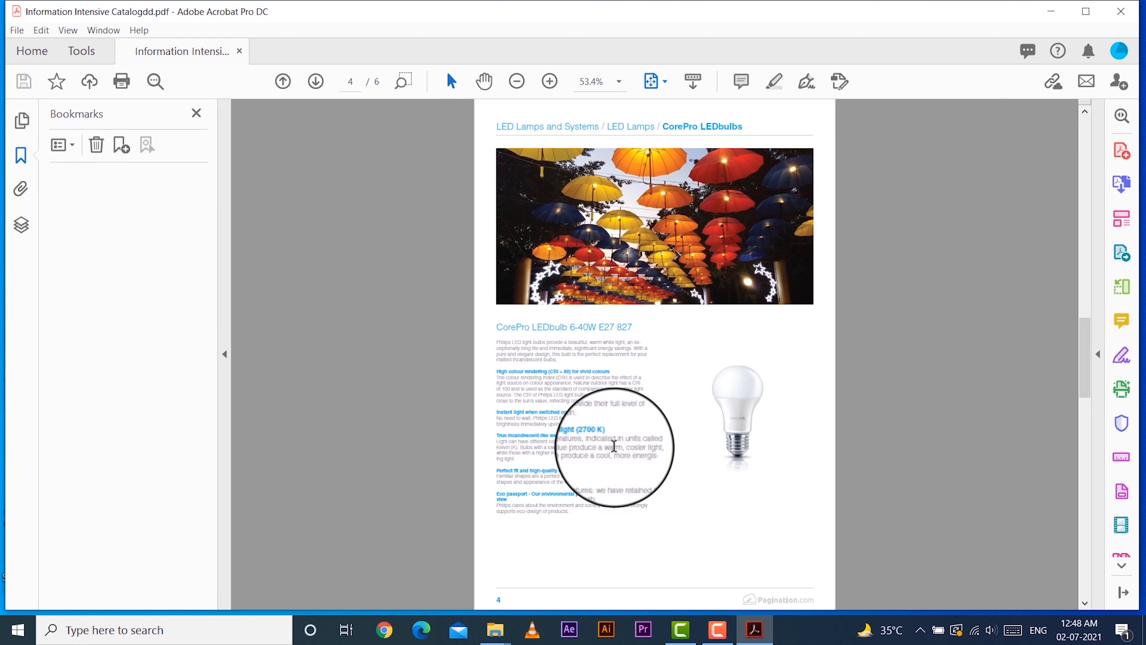
click(20, 189)
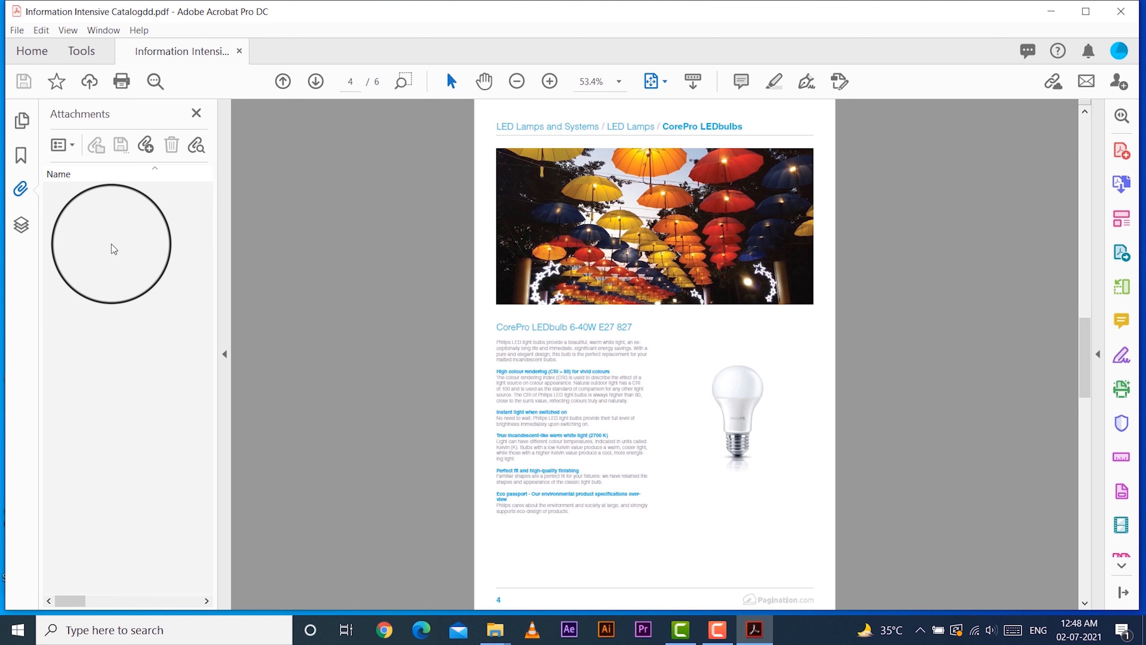
click(18, 226)
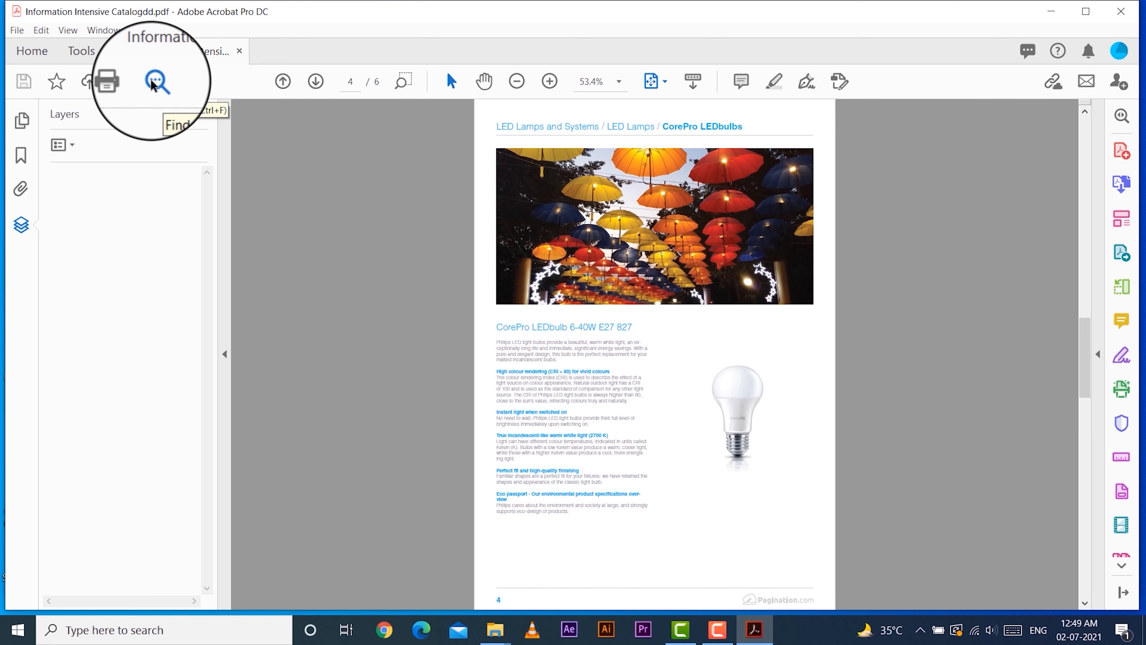
Search the catalog for the word "led".
click(153, 84)
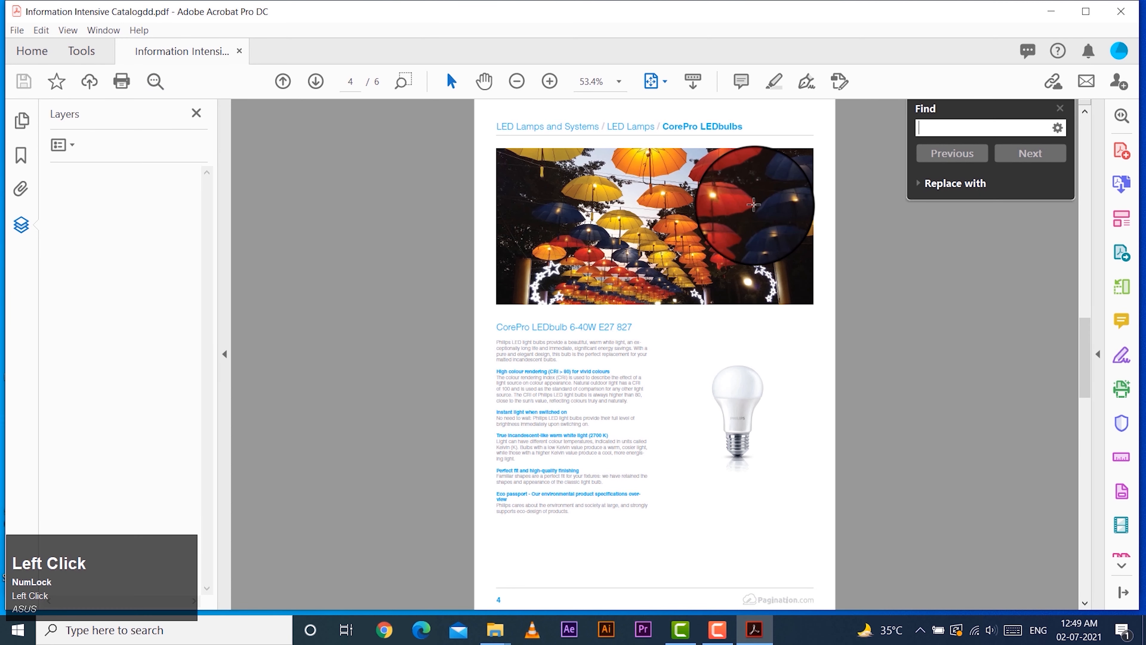
text(led)
key(Return)
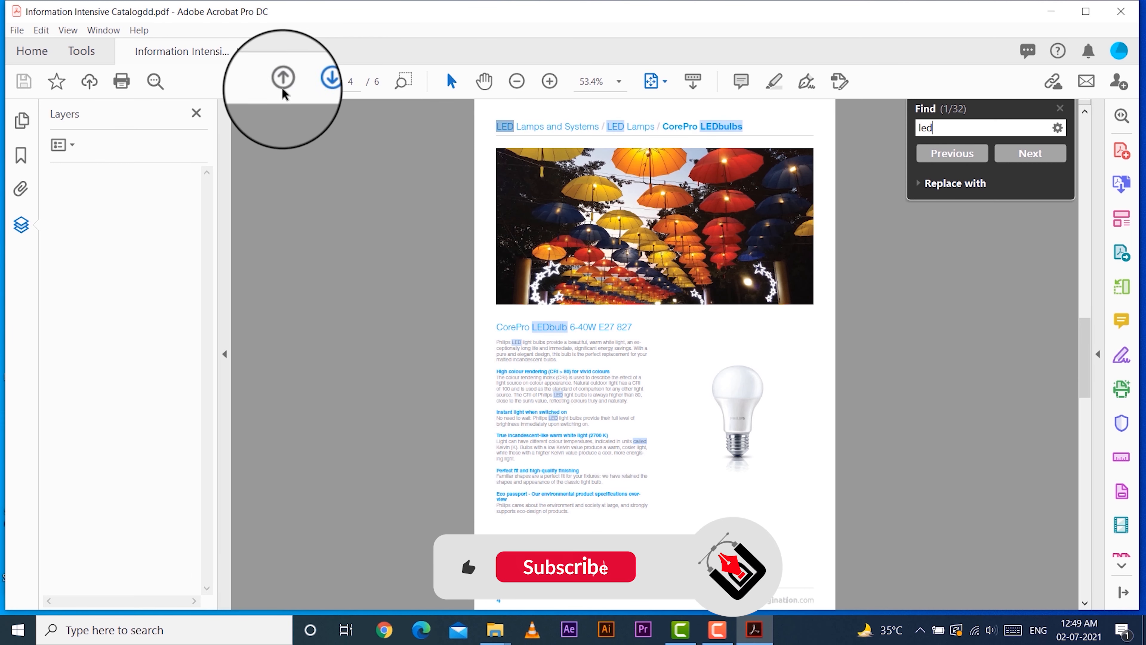
Page through the catalog around page 3 and jump directly to page 6 by its number.
scroll(383, 266, up, 5)
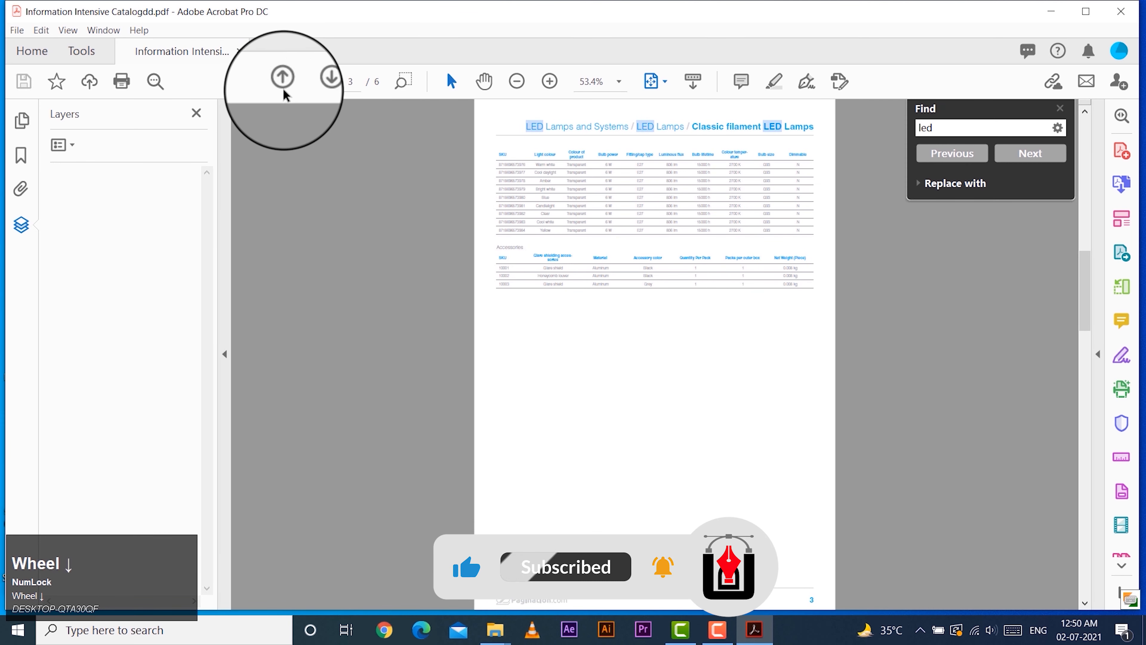
click(316, 81)
click(293, 82)
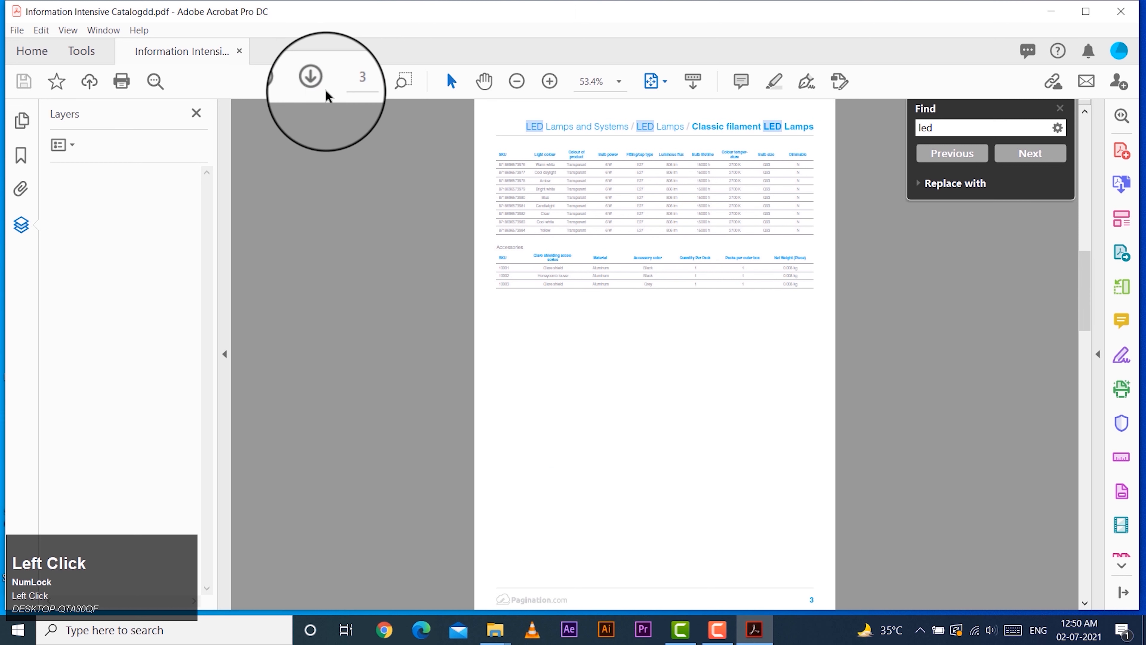
click(358, 82)
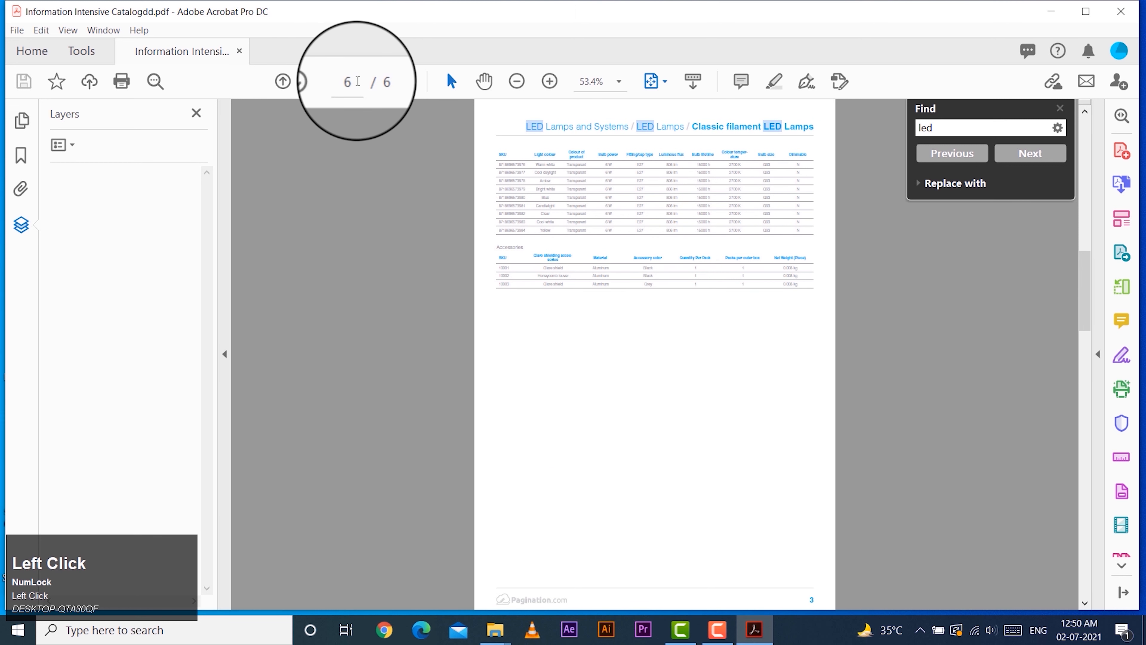
key(Return)
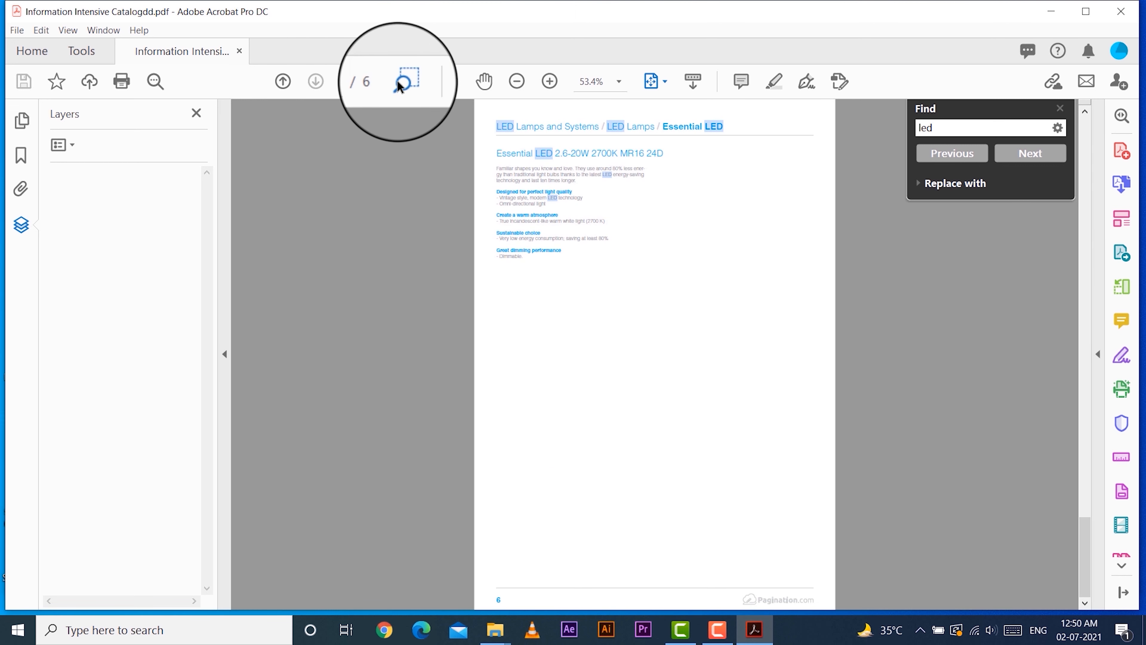
Return to page 4 and magnify the first paragraphs under the CorePro LEDbulb heading with Marquee Zoom.
scroll(397, 153, up, 2)
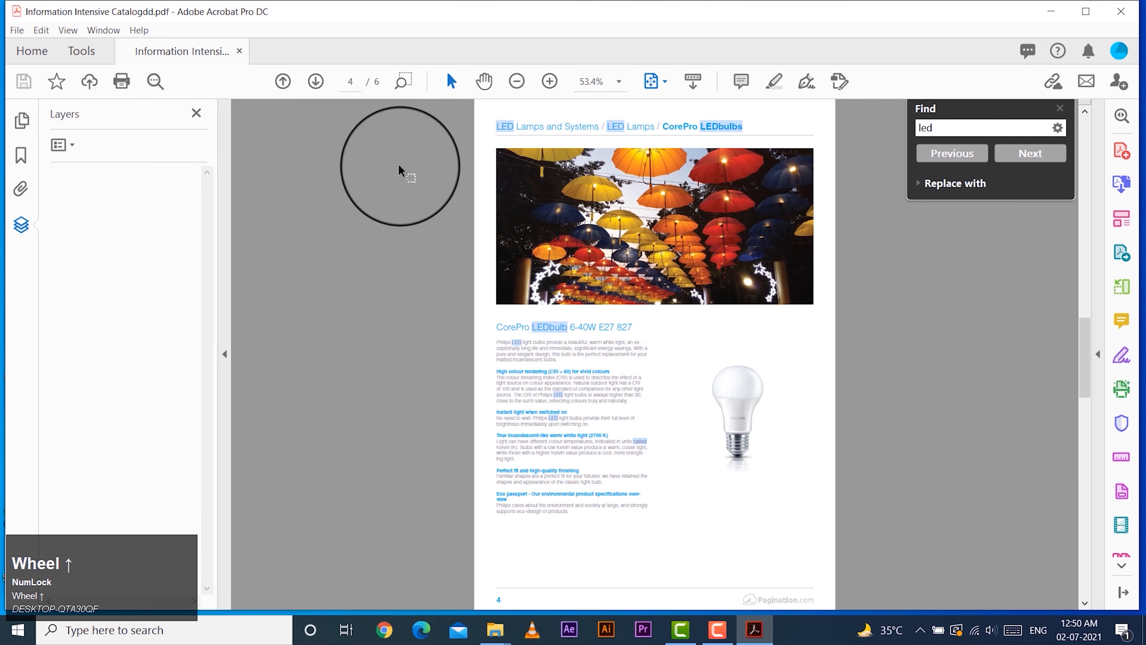
click(403, 80)
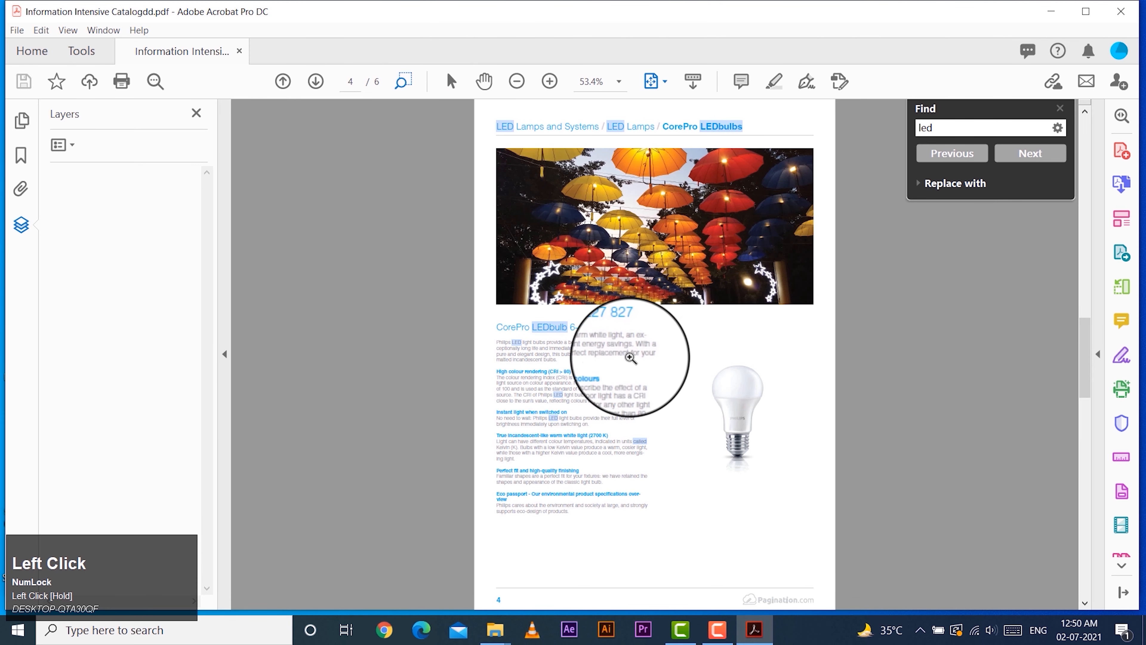
drag(664, 337, 533, 407)
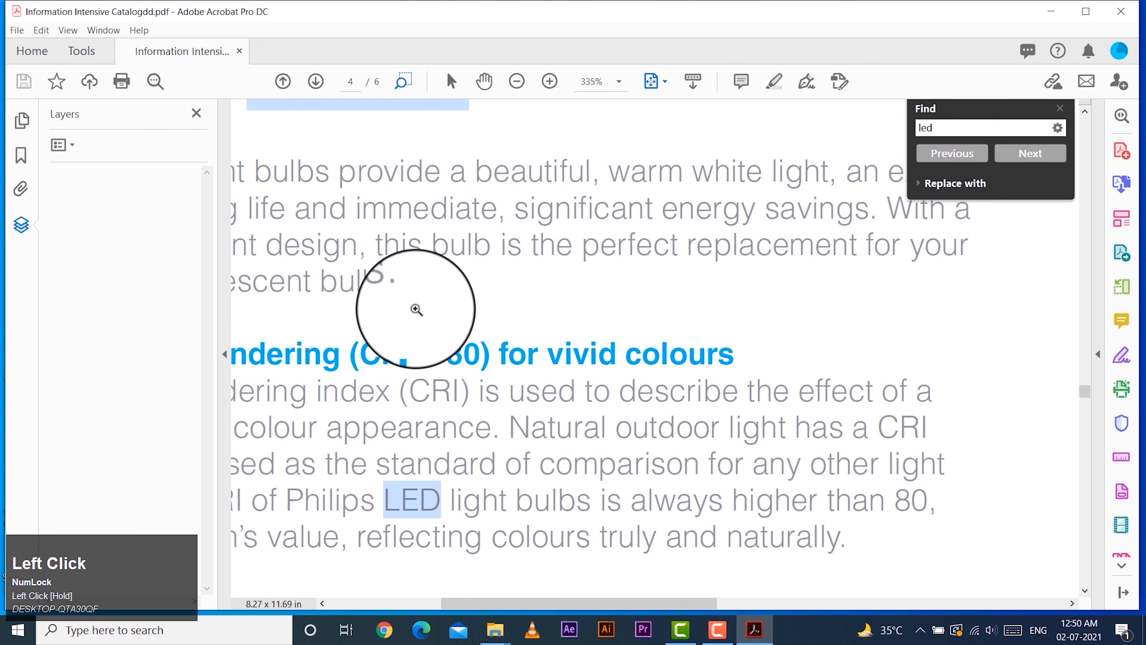
Zoom out from the magnified paragraphs to 100%.
scroll(551, 358, up, 3)
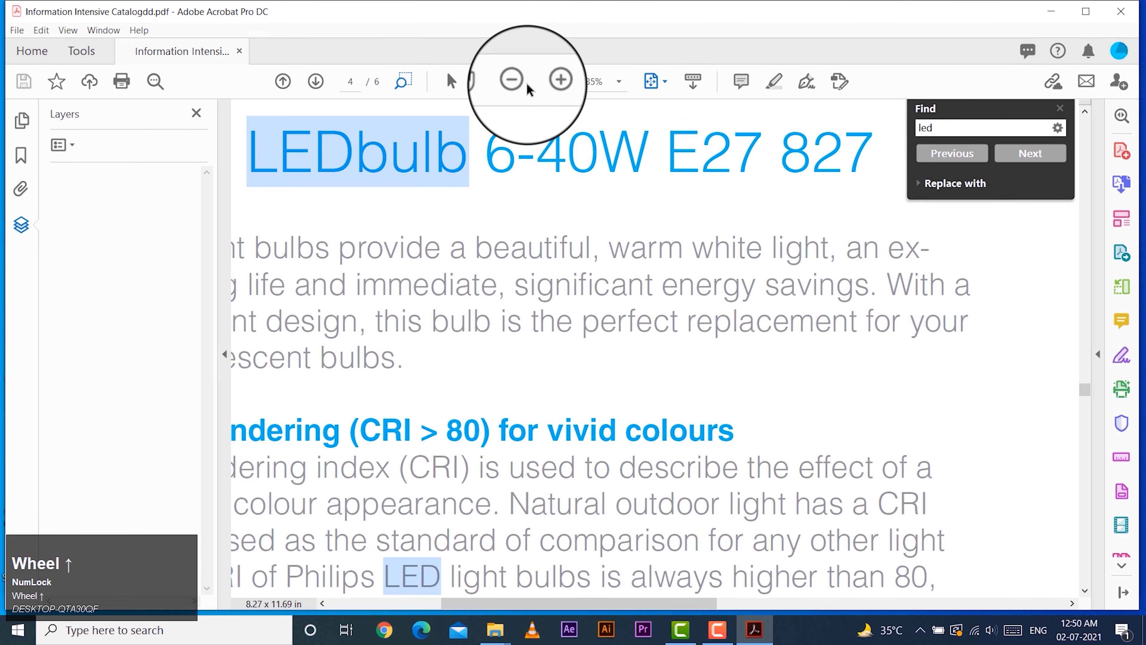
click(517, 81)
click(517, 82)
click(518, 82)
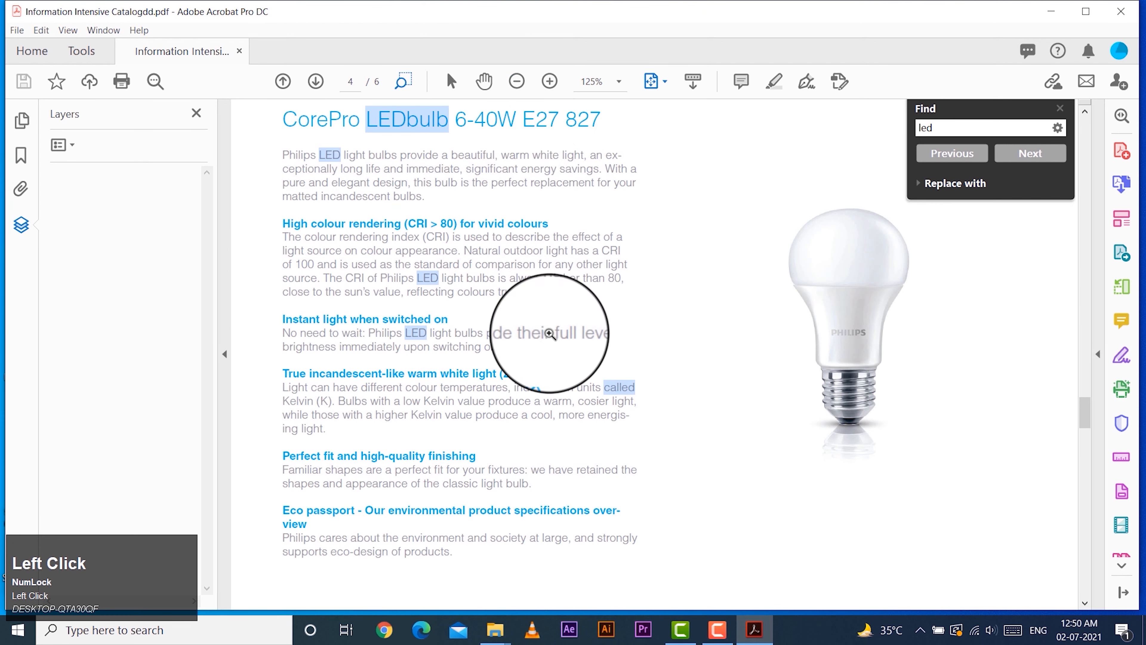
click(517, 82)
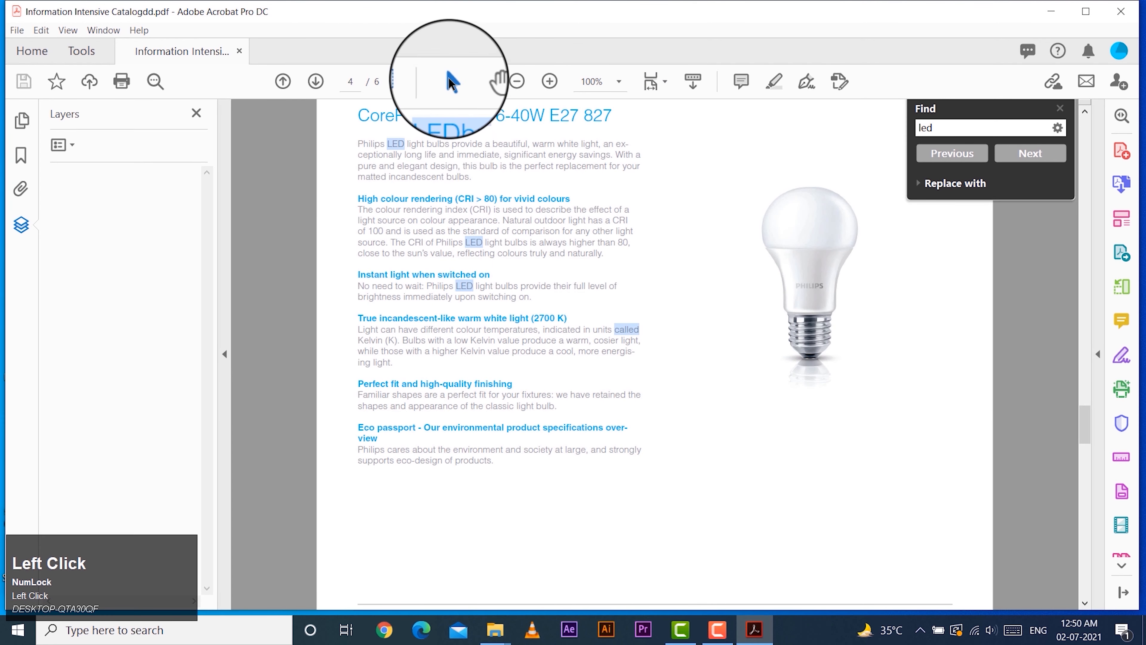
Select the text from the high colour rendering paragraph to the start of the instant light paragraph.
drag(598, 270, 520, 307)
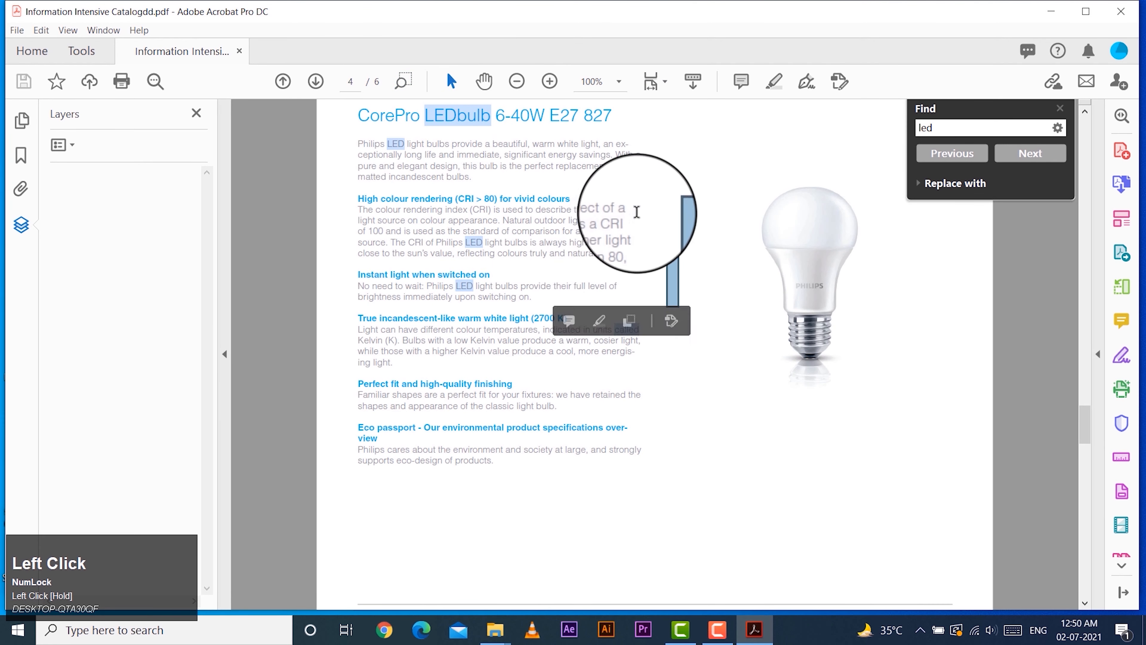
drag(635, 212, 456, 296)
Pan page 4 with the Hand tool to bring the umbrella photo into view.
click(484, 82)
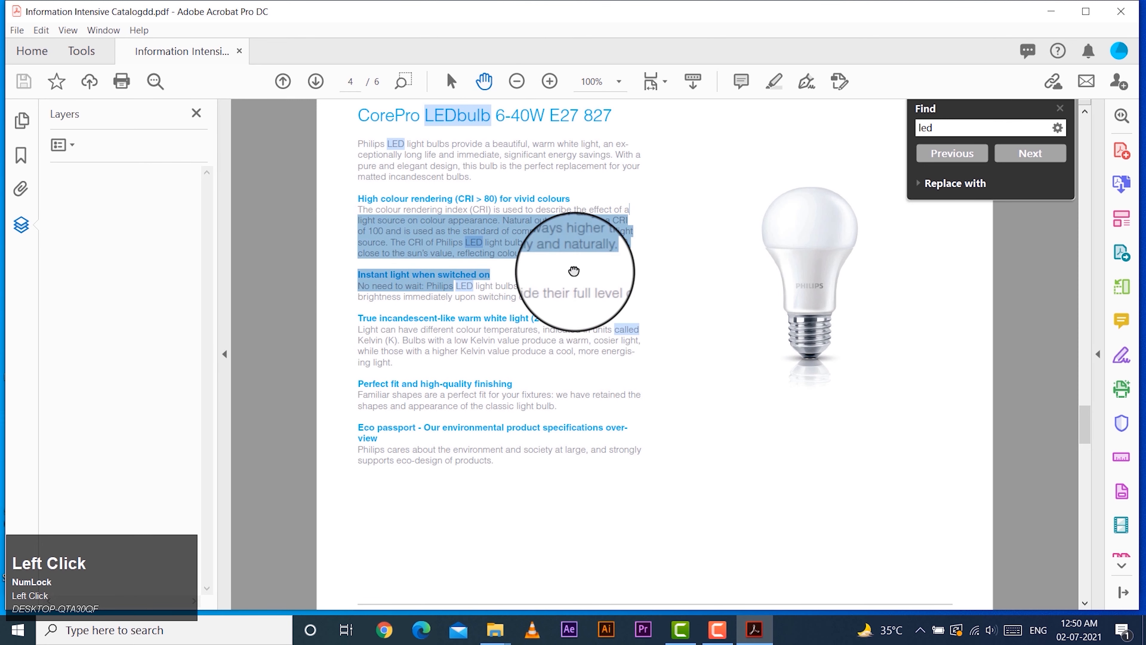
drag(571, 293, 562, 475)
drag(576, 261, 571, 294)
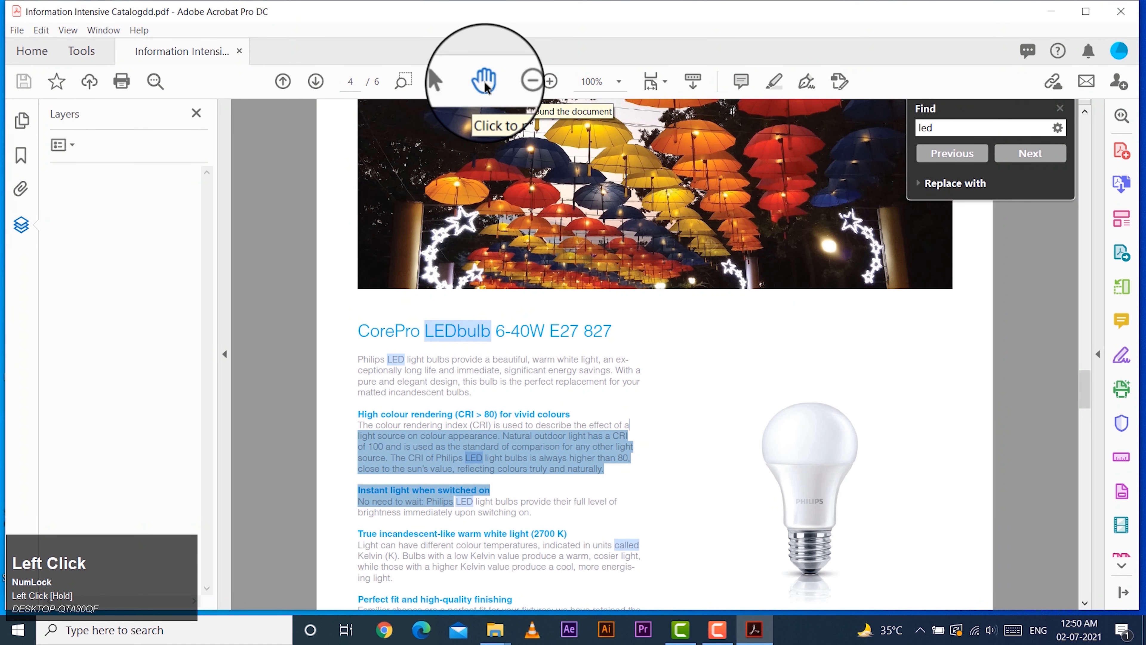
Zoom the page out and back in stepwise to 125%.
click(518, 83)
click(517, 82)
click(547, 84)
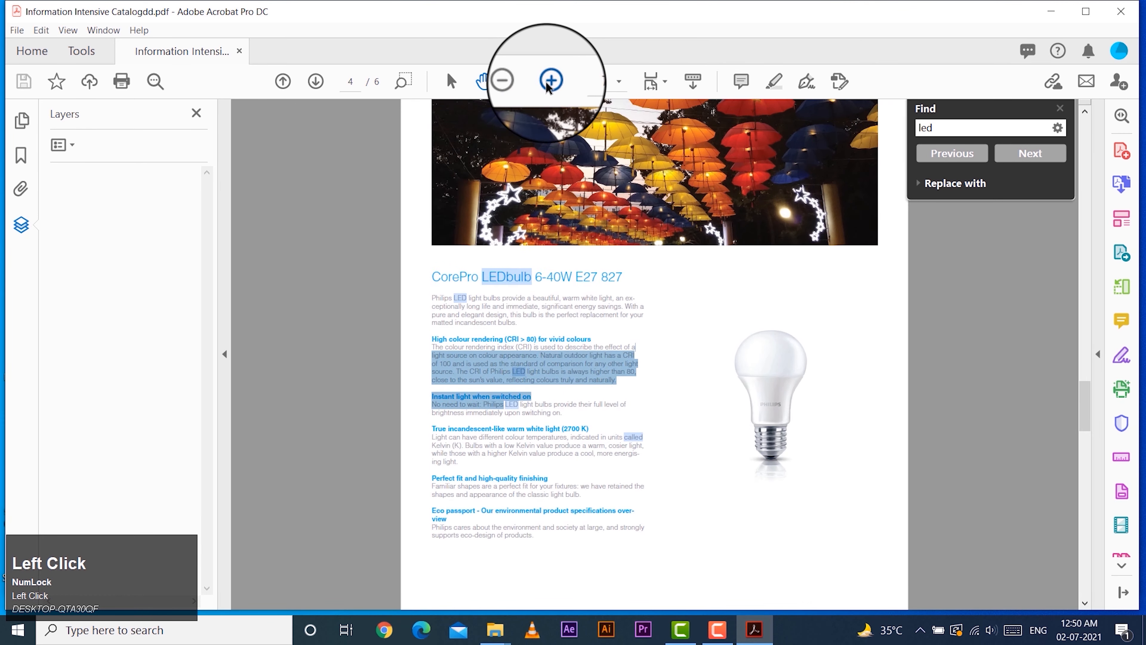
click(547, 84)
click(547, 84)
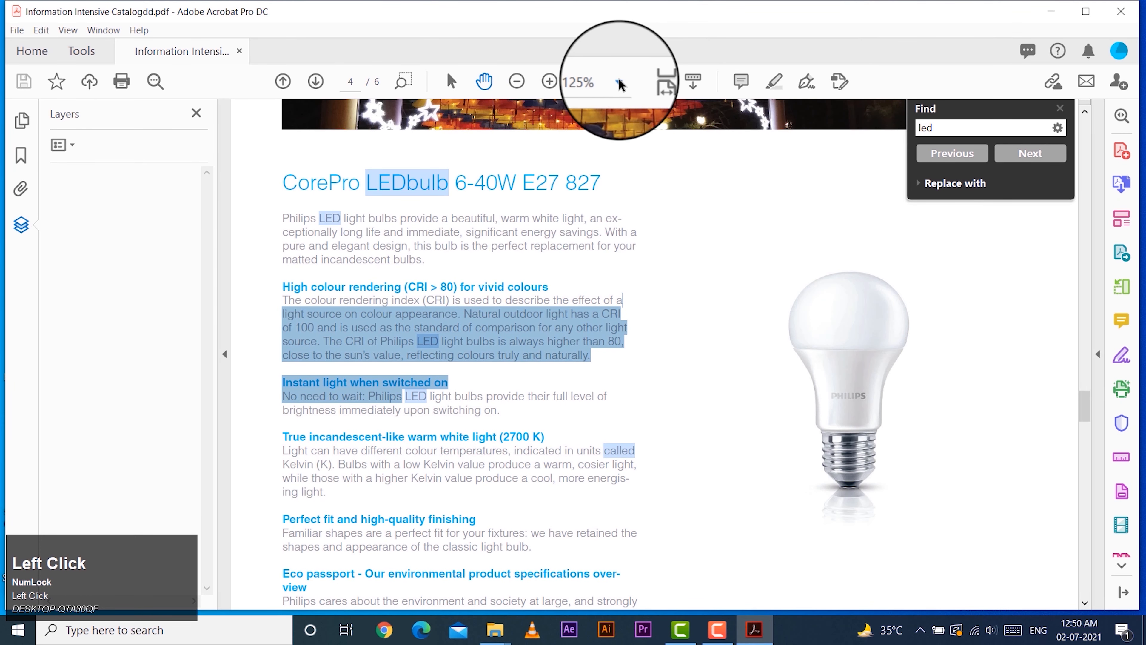
Set the page magnification to the 400% and 200% presets, and finally to a custom 225%.
click(620, 84)
click(661, 273)
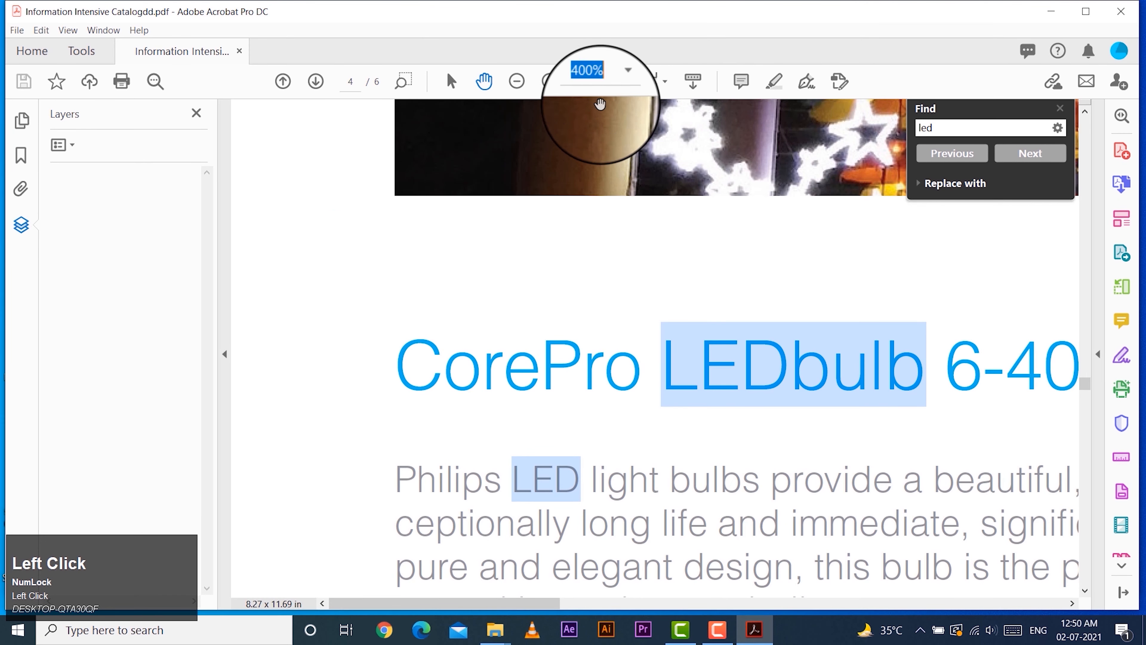
click(620, 82)
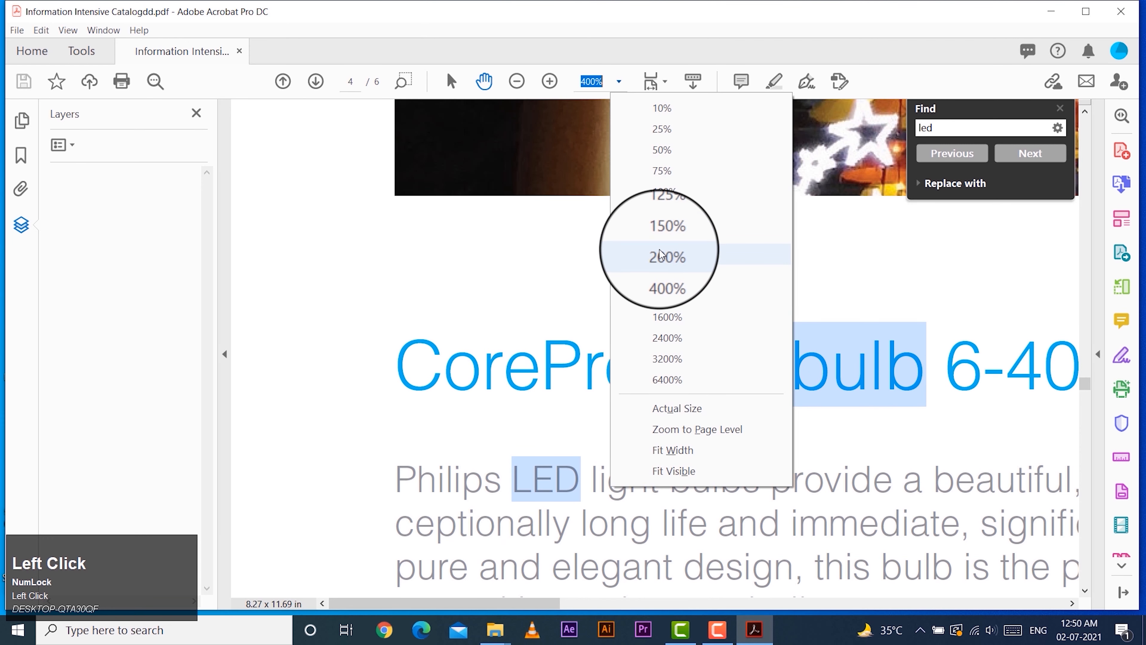
click(659, 249)
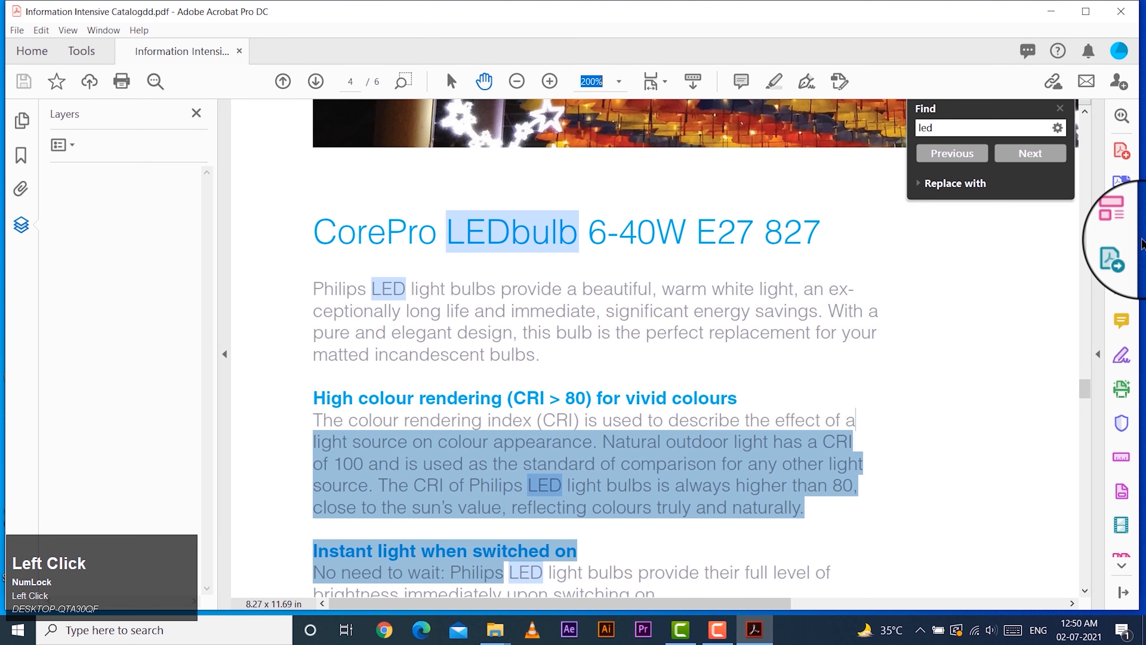
key(Return)
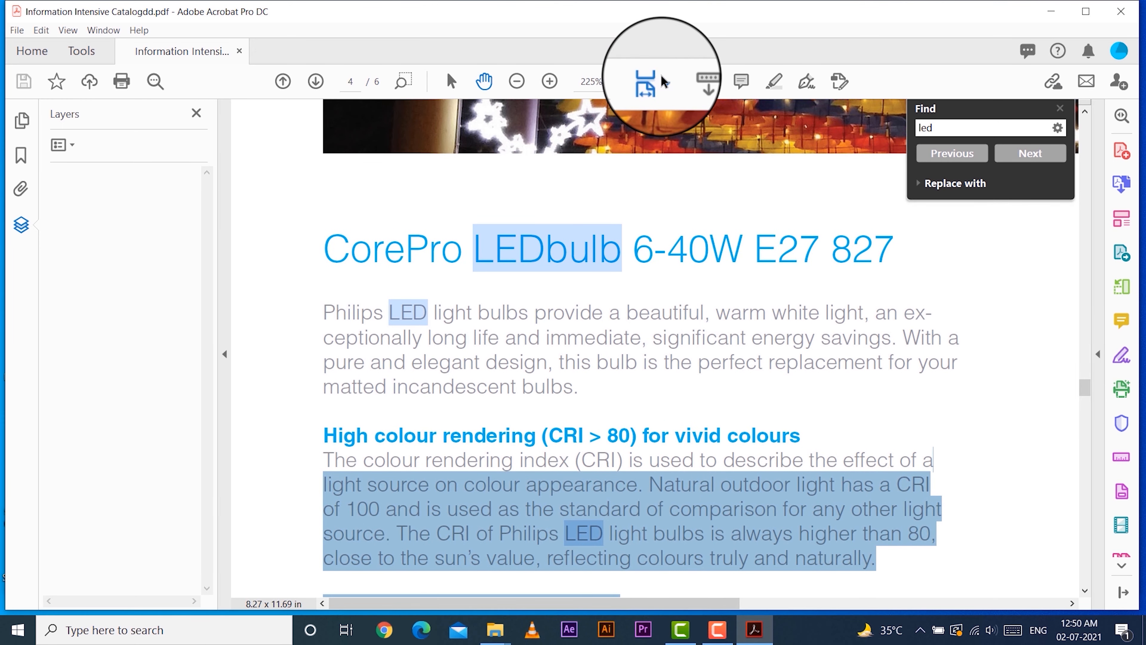
Fit one full page in the view and scroll through the document page by page.
click(665, 81)
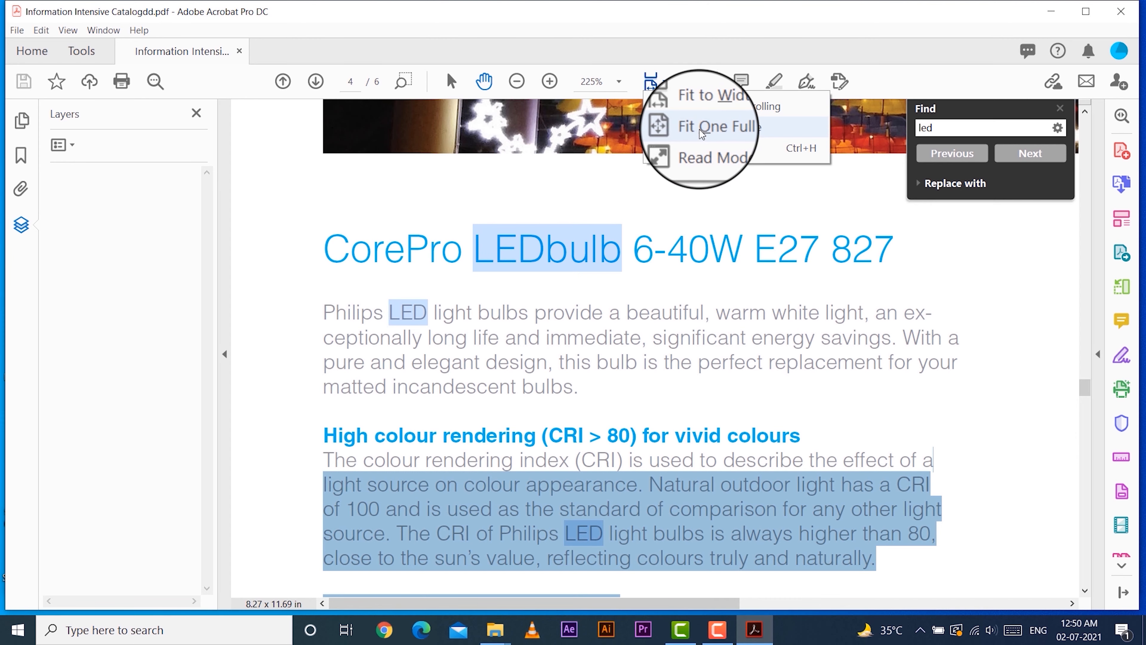
click(699, 130)
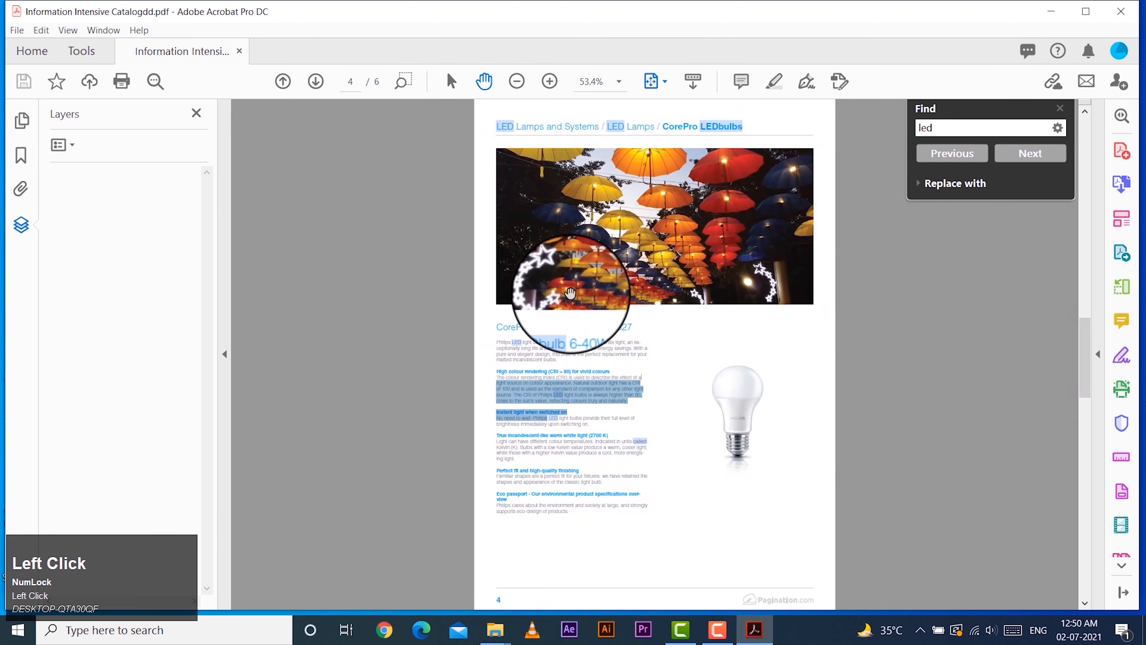
scroll(618, 397, down, 5)
scroll(618, 397, up, 2)
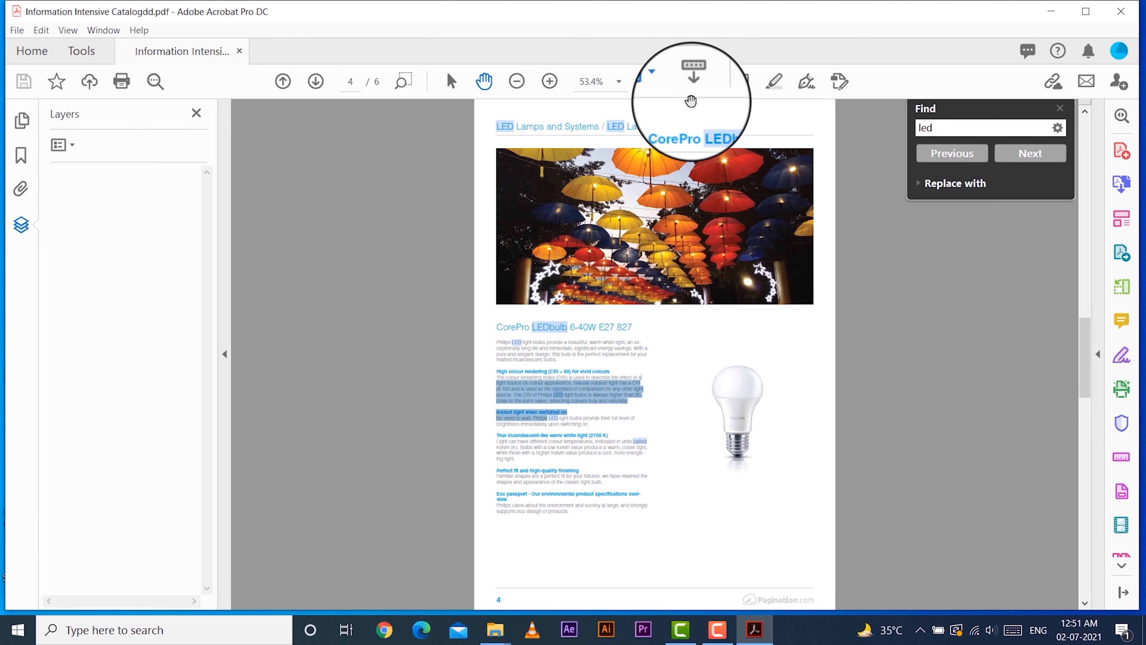
Float the page controls over the document and dock them back in the toolbar.
click(693, 81)
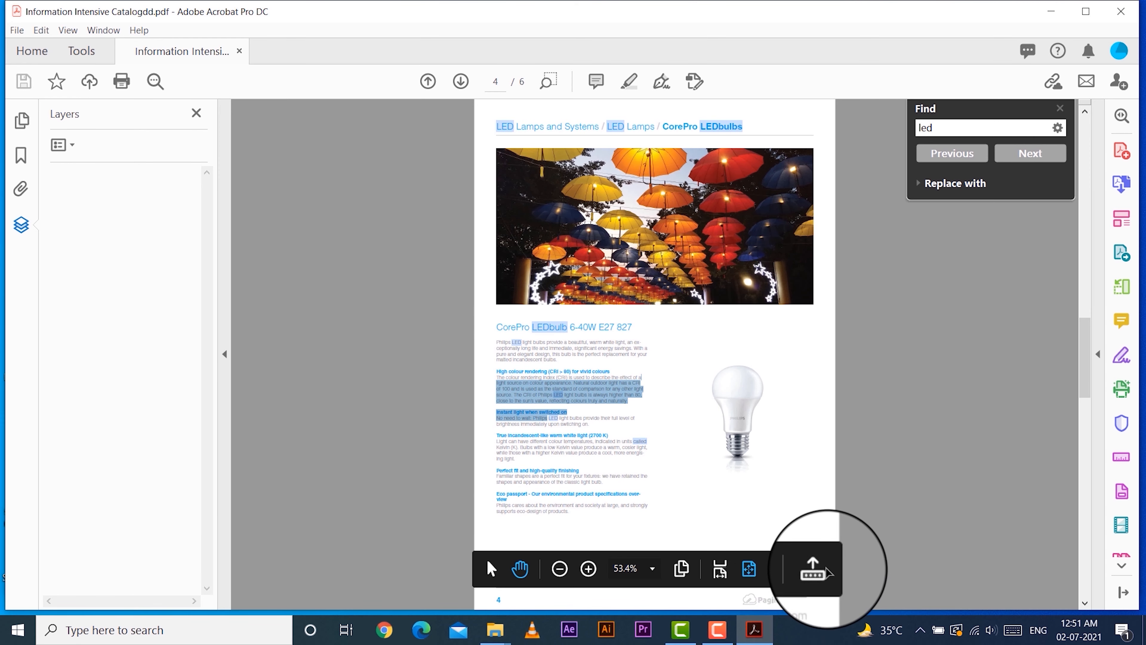
click(827, 570)
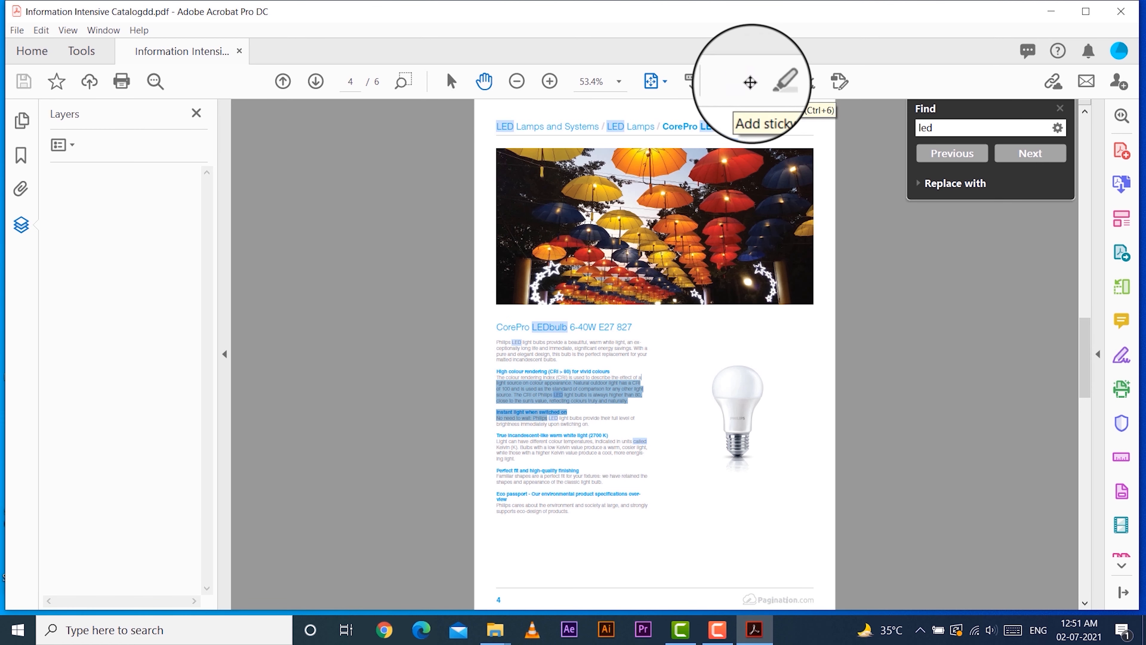
Highlight the "2017 / 2018" text on the cover page.
click(773, 82)
scroll(632, 357, up, 10)
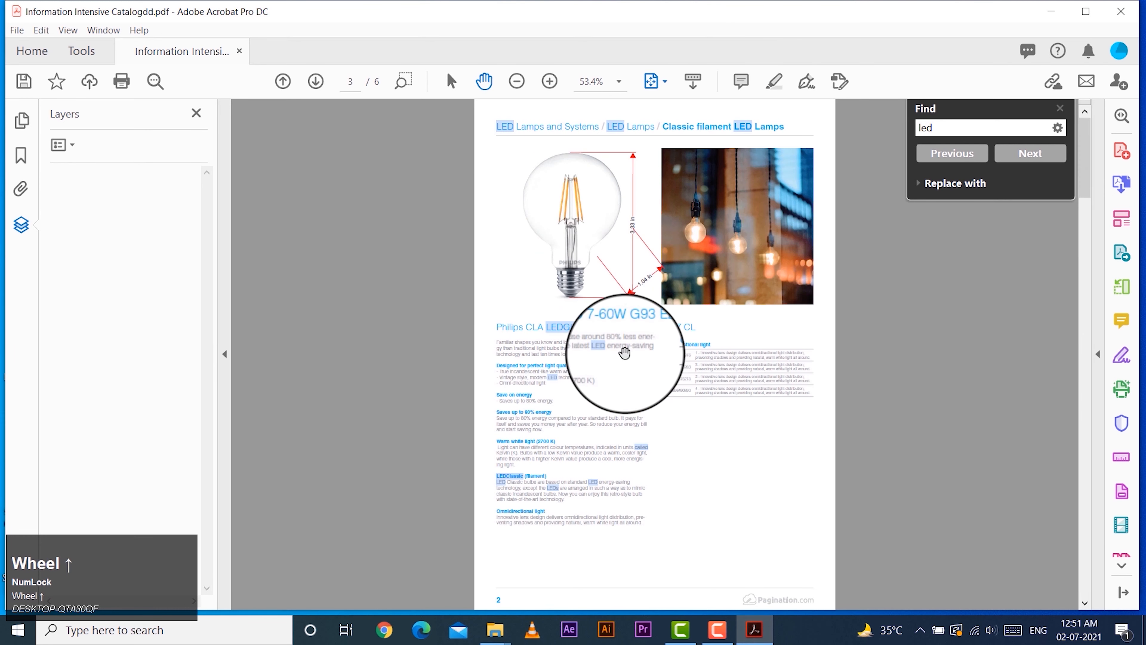
drag(610, 452, 506, 453)
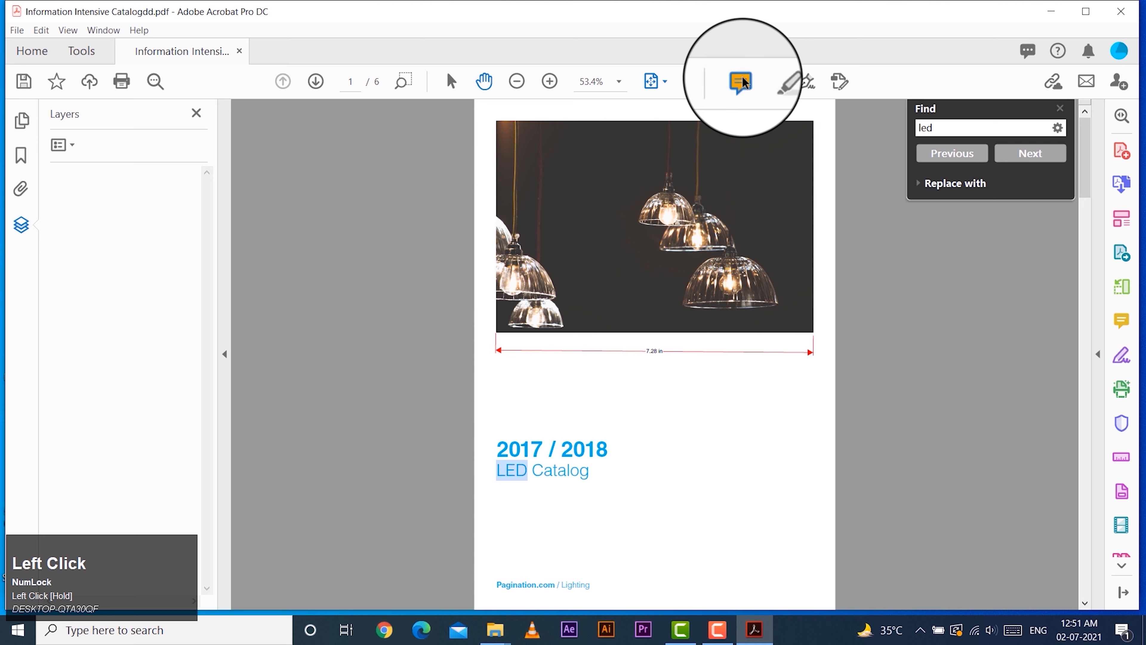
click(773, 82)
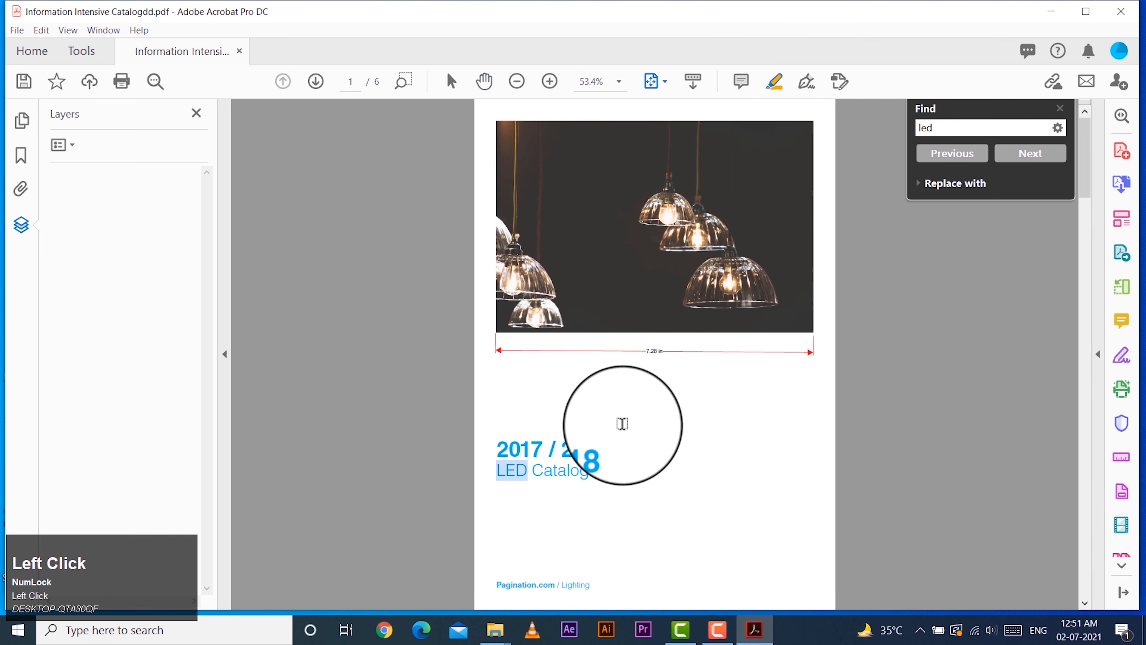
drag(619, 449, 494, 456)
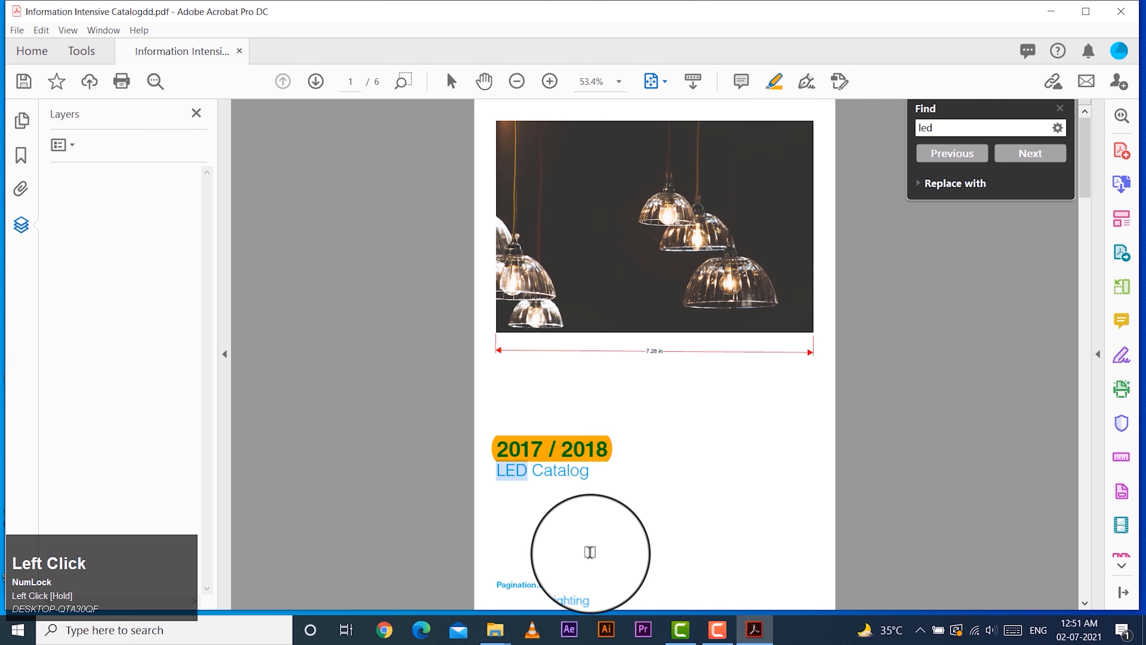
Show the Properties Bar and set the Highlighter tool's colour to a darker orange.
right_click(774, 81)
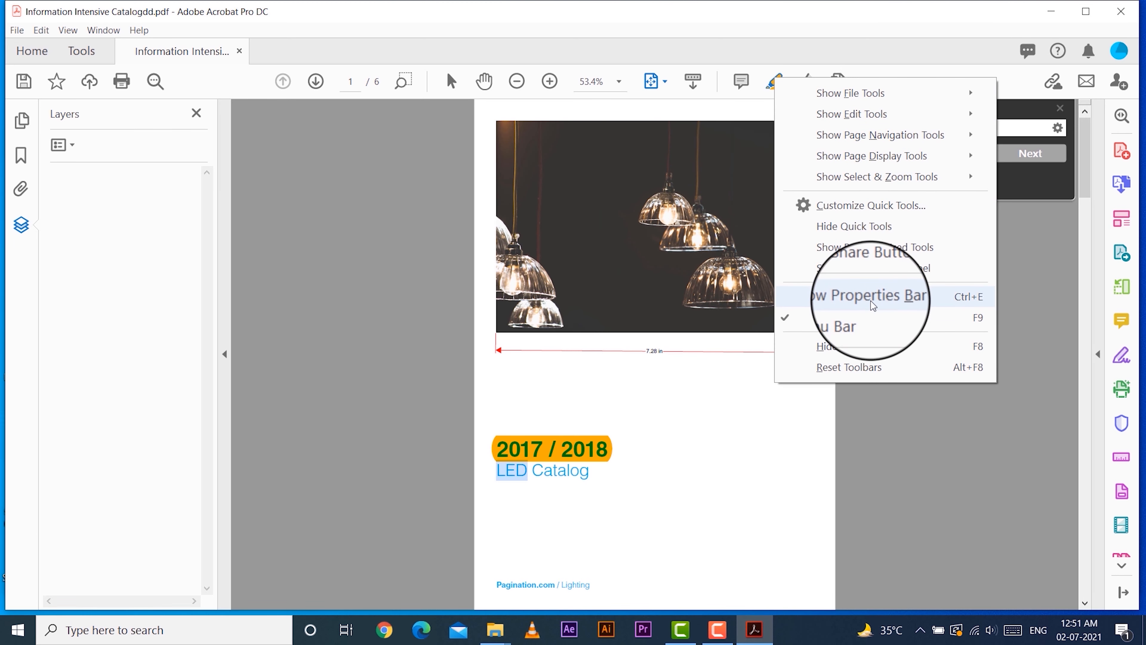
click(881, 294)
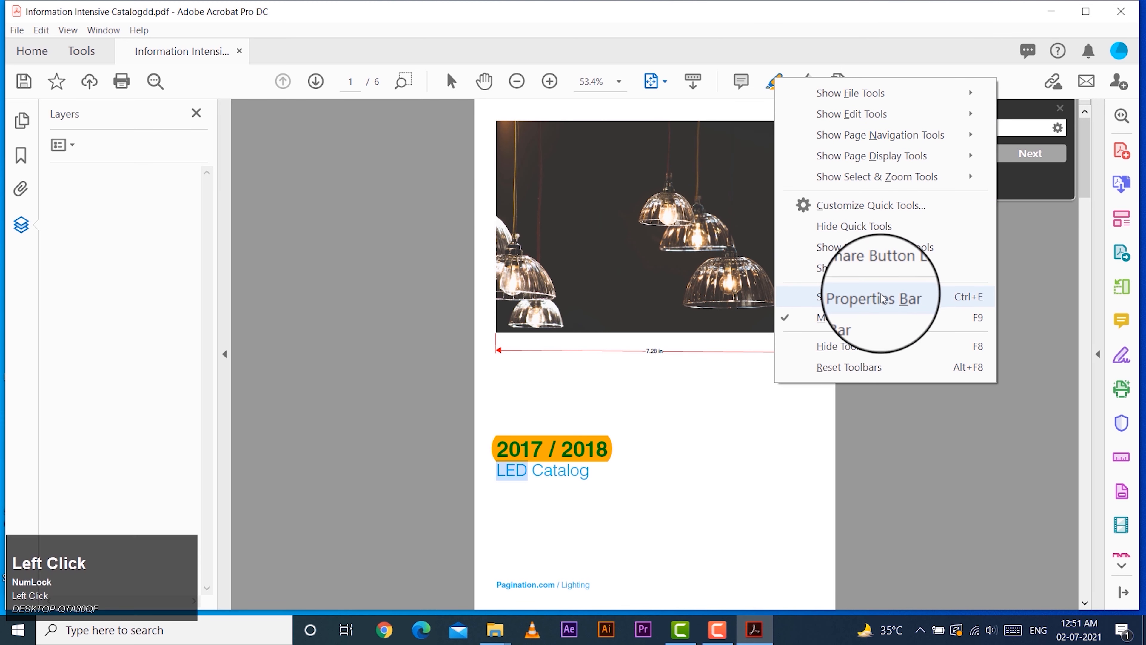
click(273, 130)
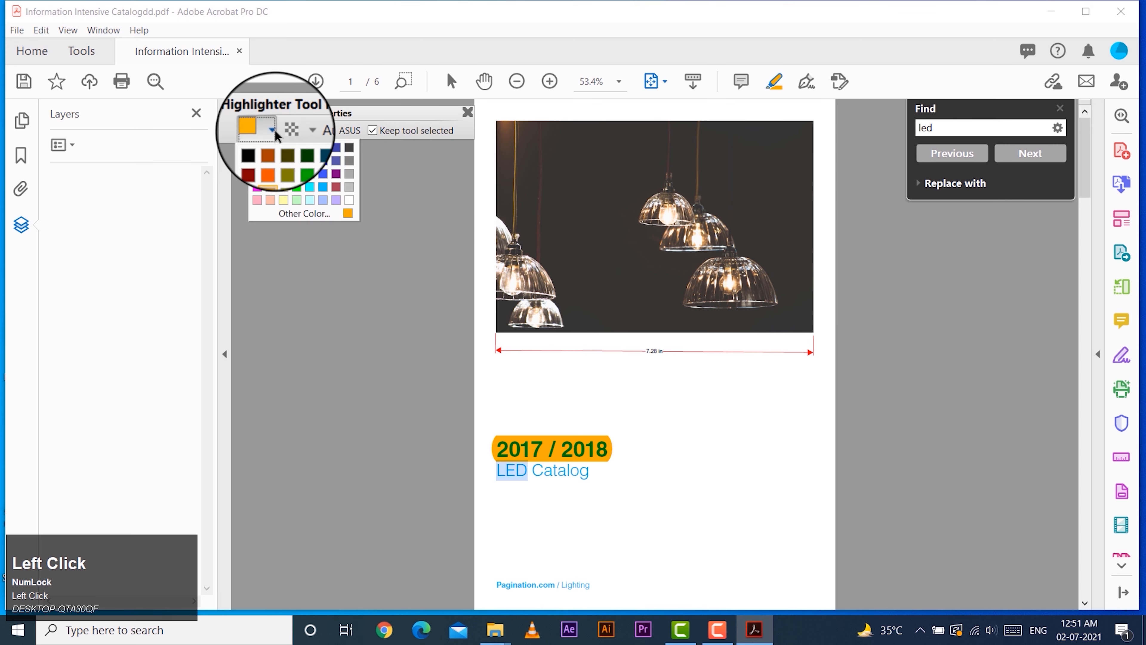
click(272, 160)
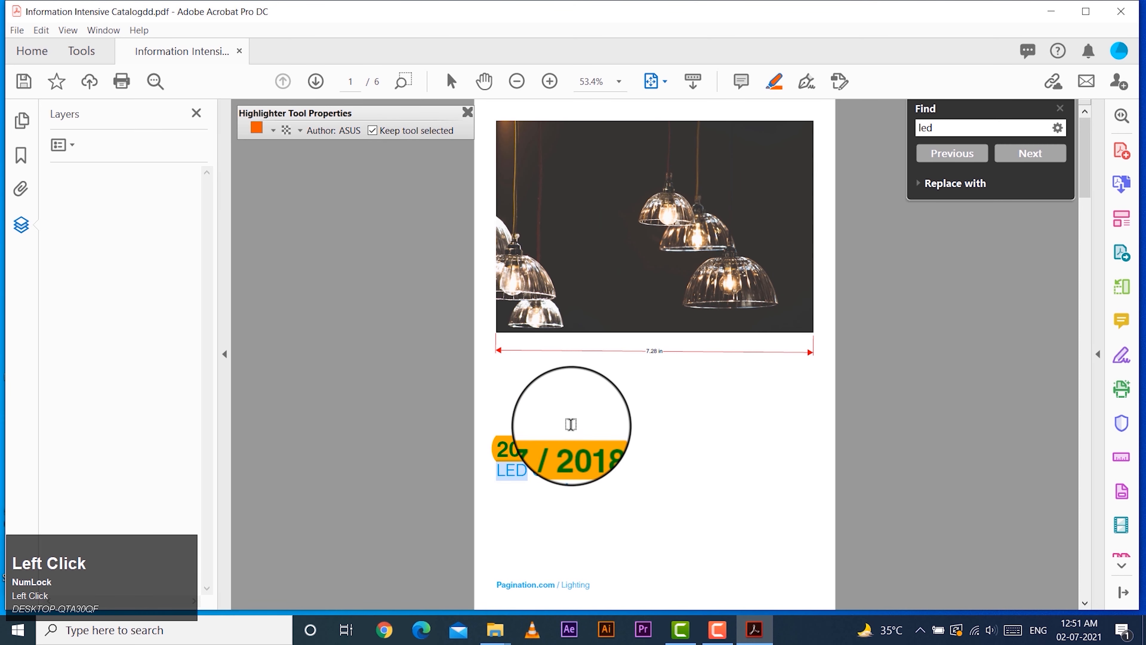
Change the existing "2017 / 2018" highlight to red with 60% opacity.
drag(607, 445, 559, 455)
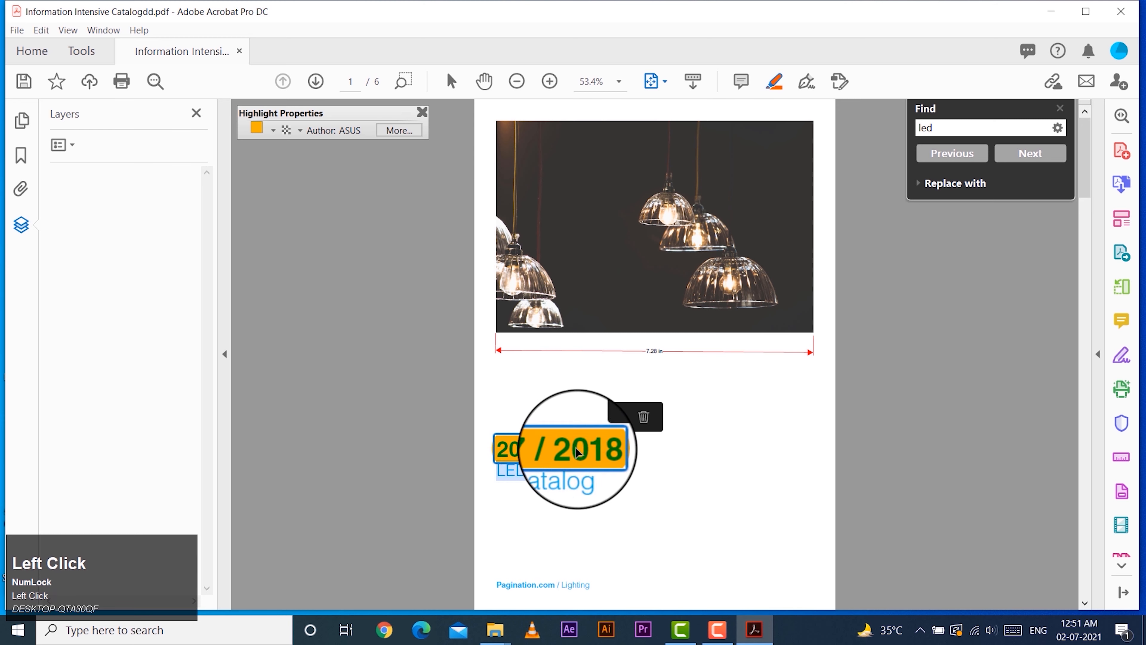
click(274, 130)
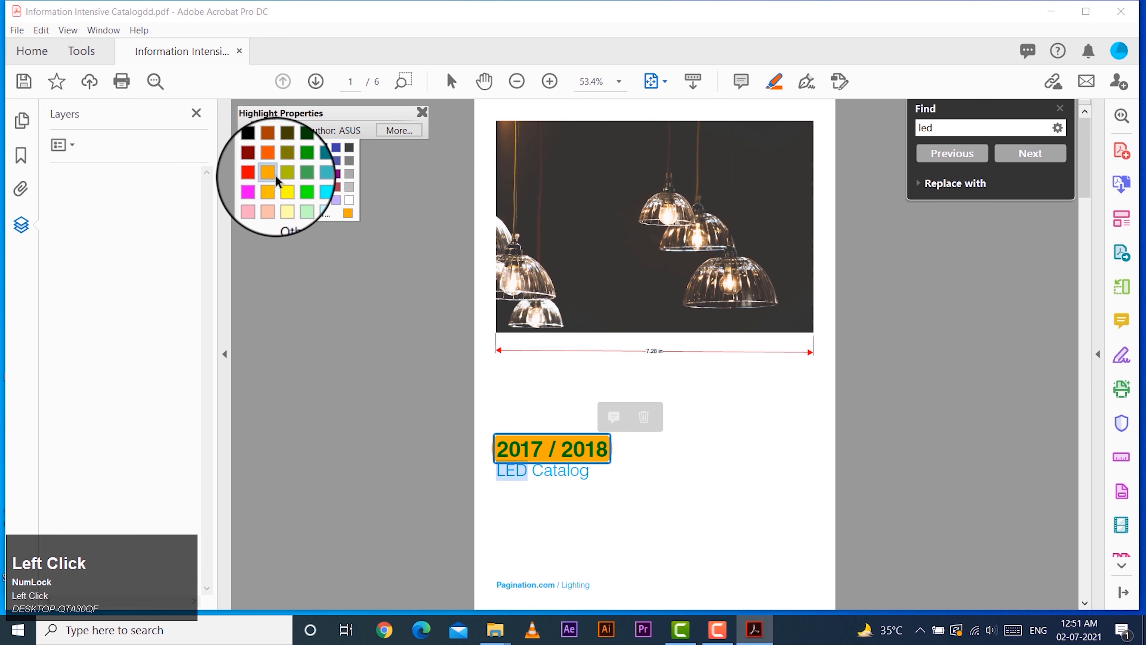
click(256, 176)
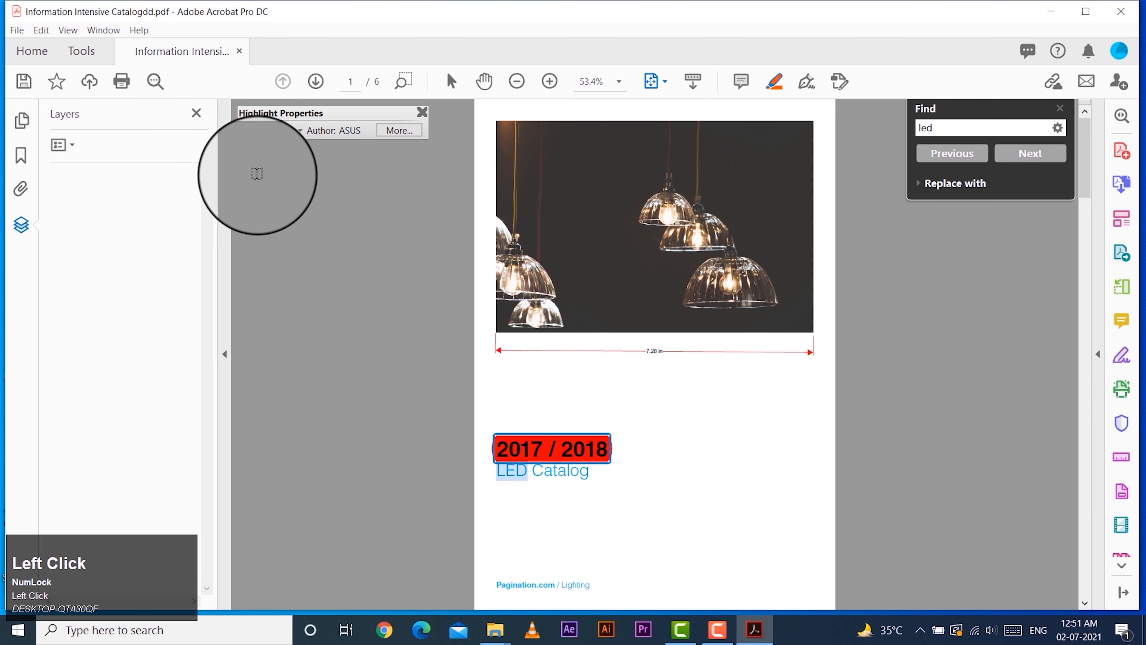
click(300, 129)
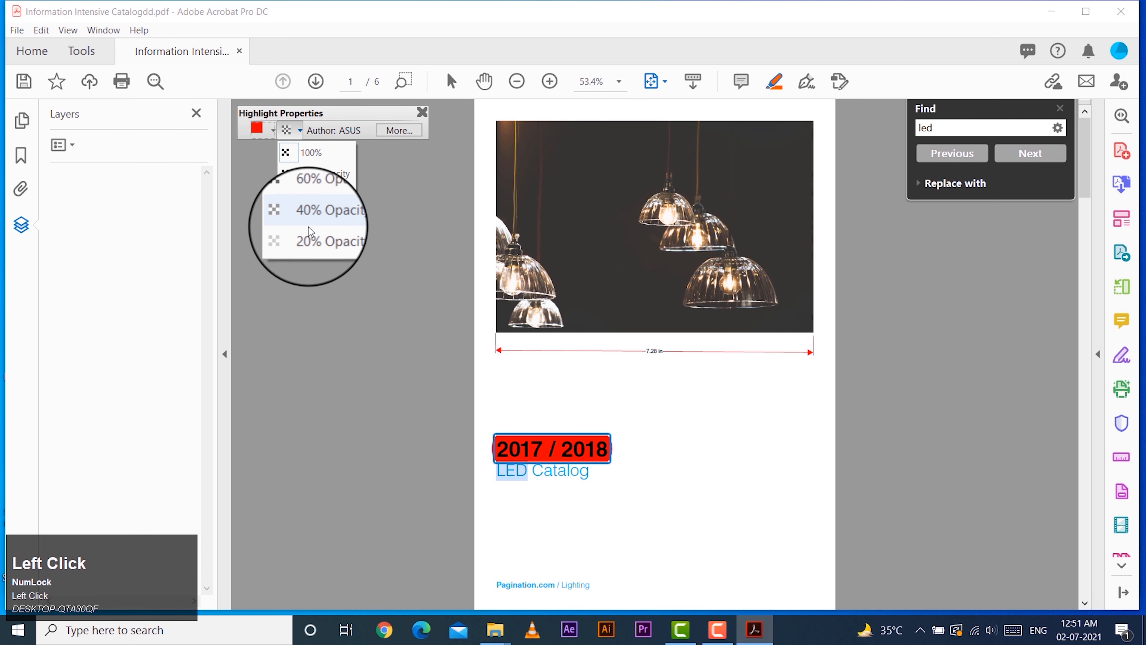
click(312, 195)
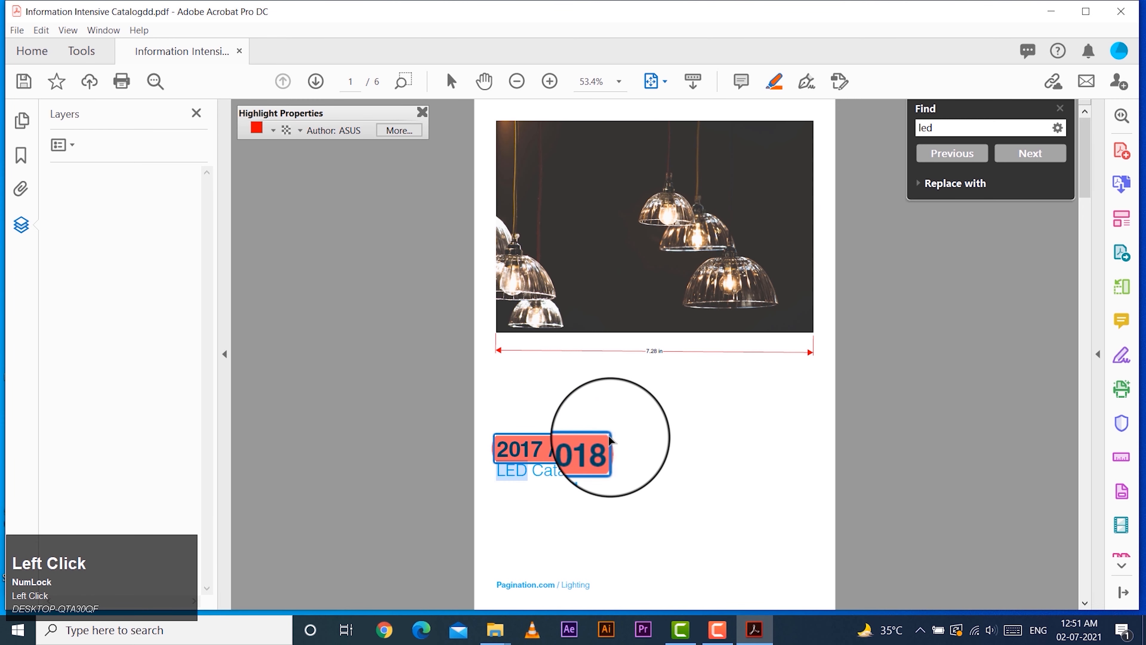
Use Fill & Sign to place the saved cursive signature on the cover page beside the "2017 / 2018" text and resize it.
click(807, 86)
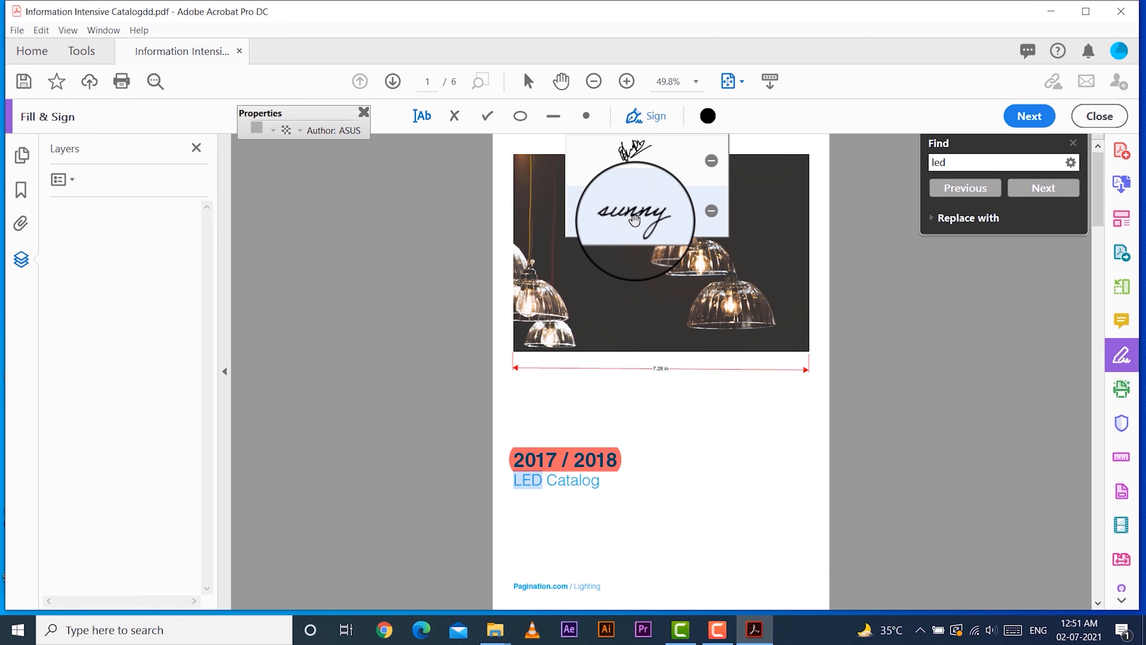
click(635, 220)
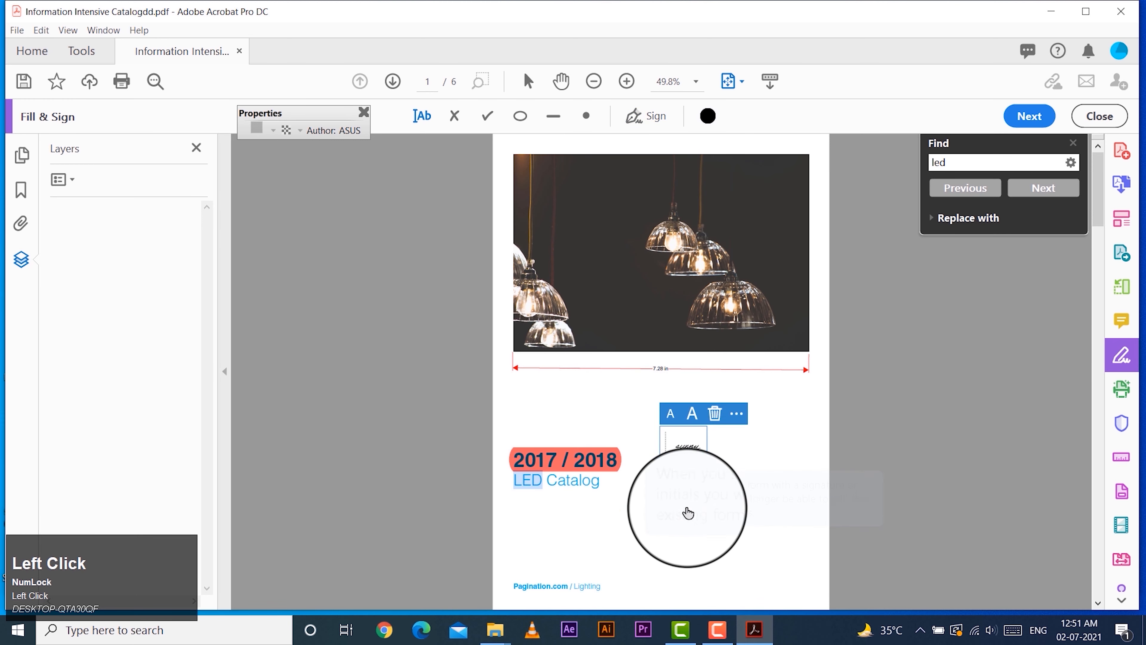
drag(708, 463, 747, 493)
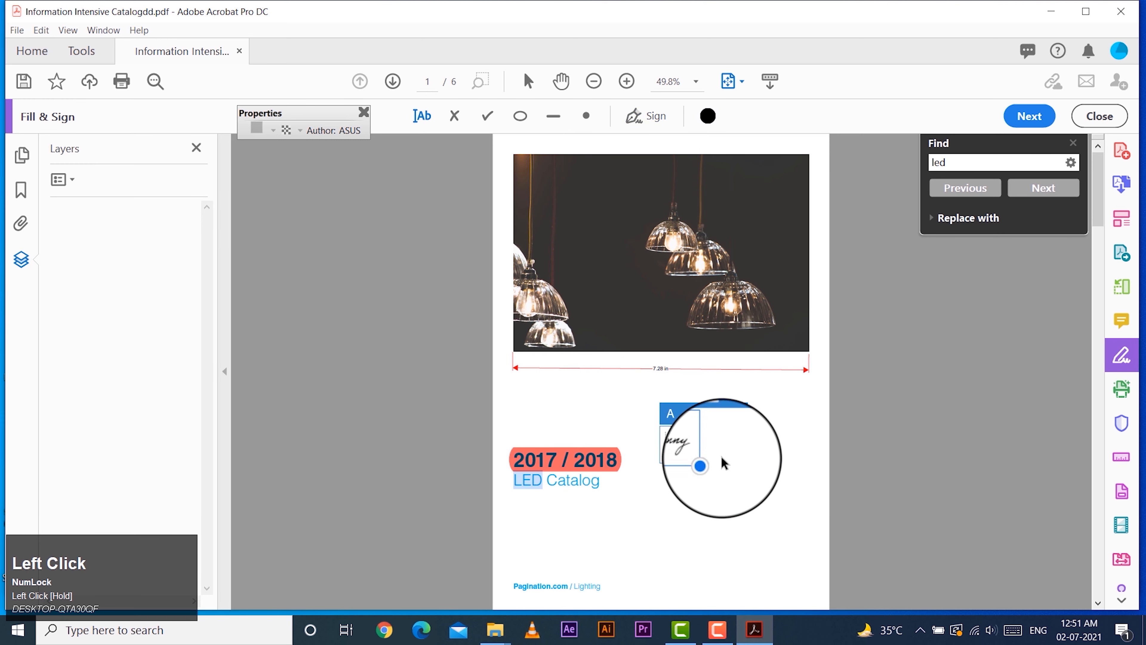
scroll(948, 203, down, 5)
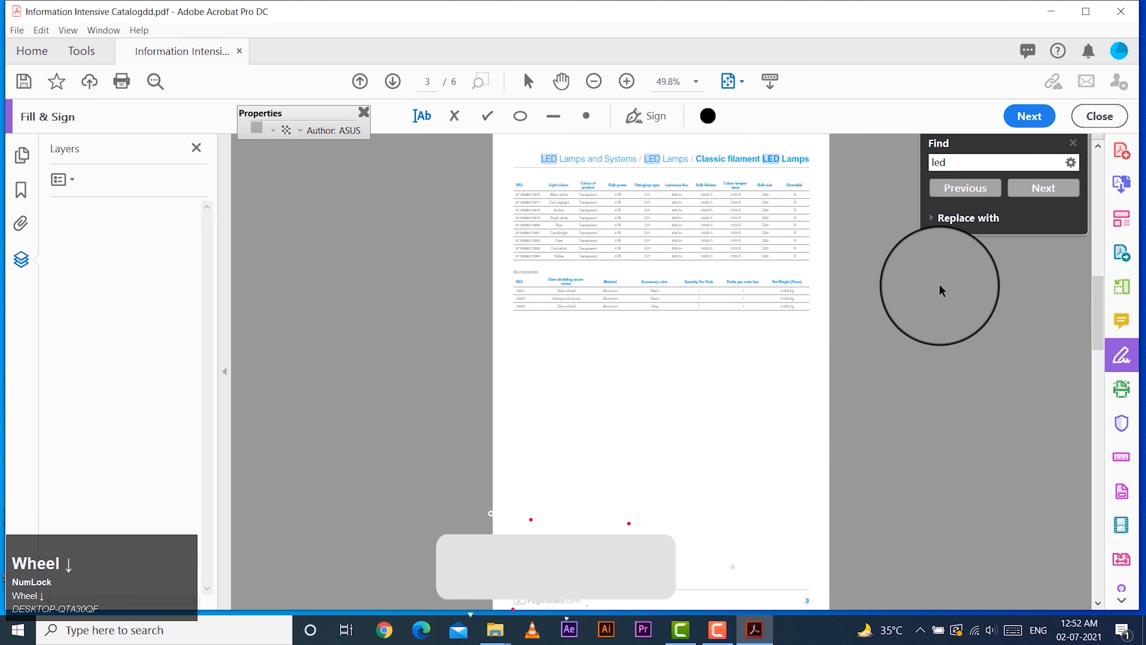
click(1096, 115)
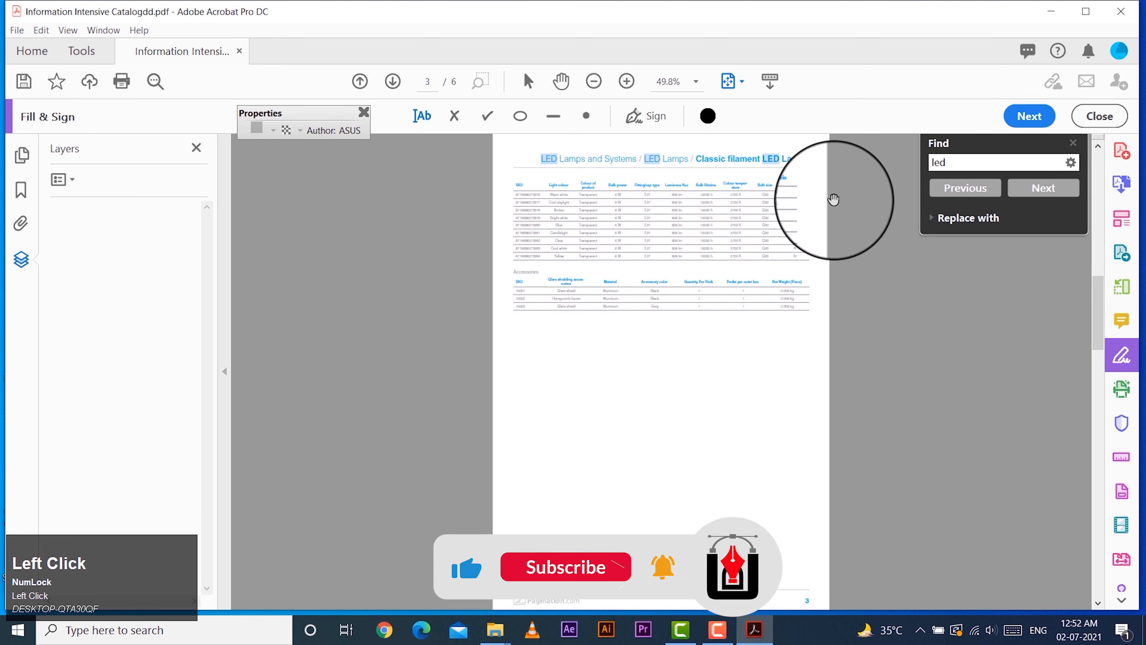
Look through the list of available tools beside the document.
scroll(1133, 289, down, 3)
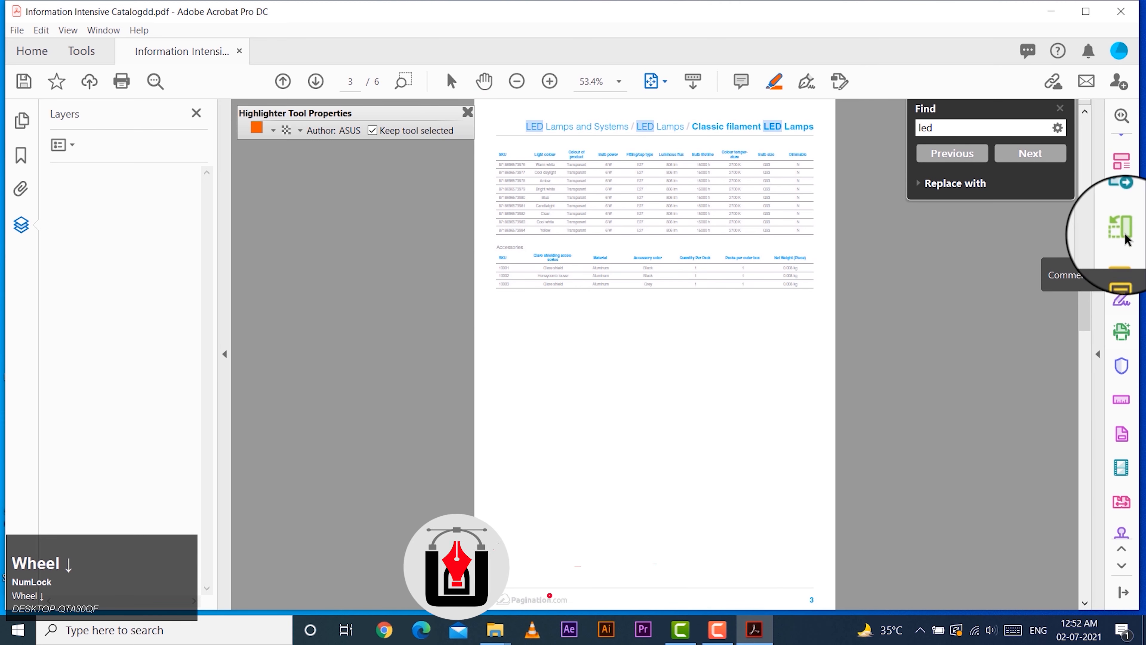
scroll(1122, 533, up, 1)
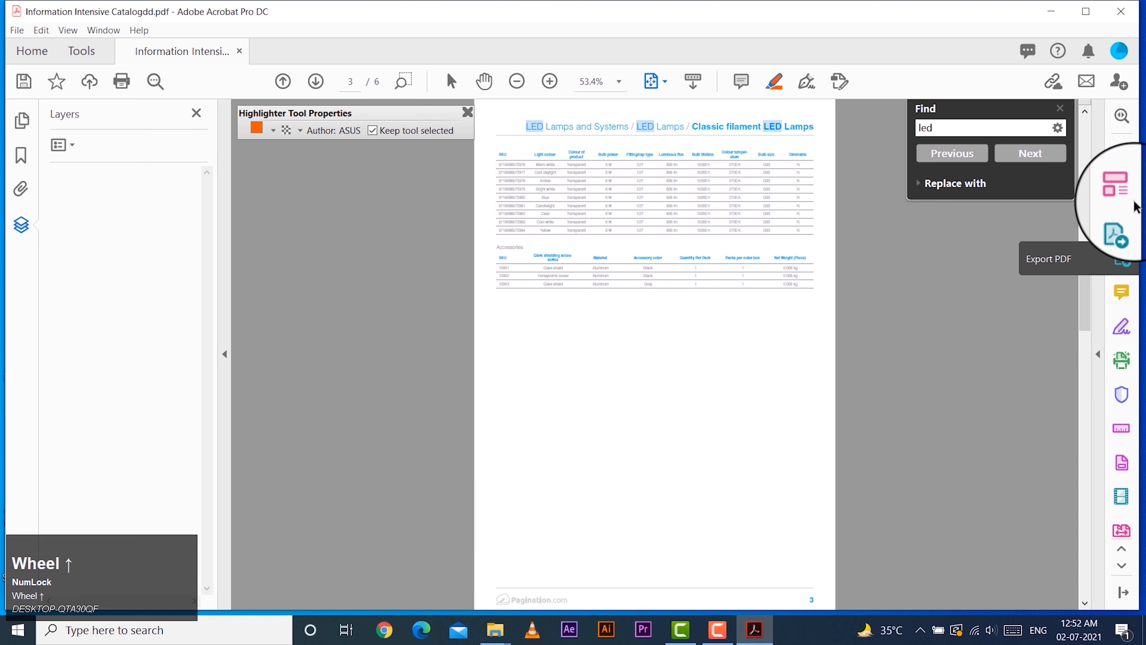